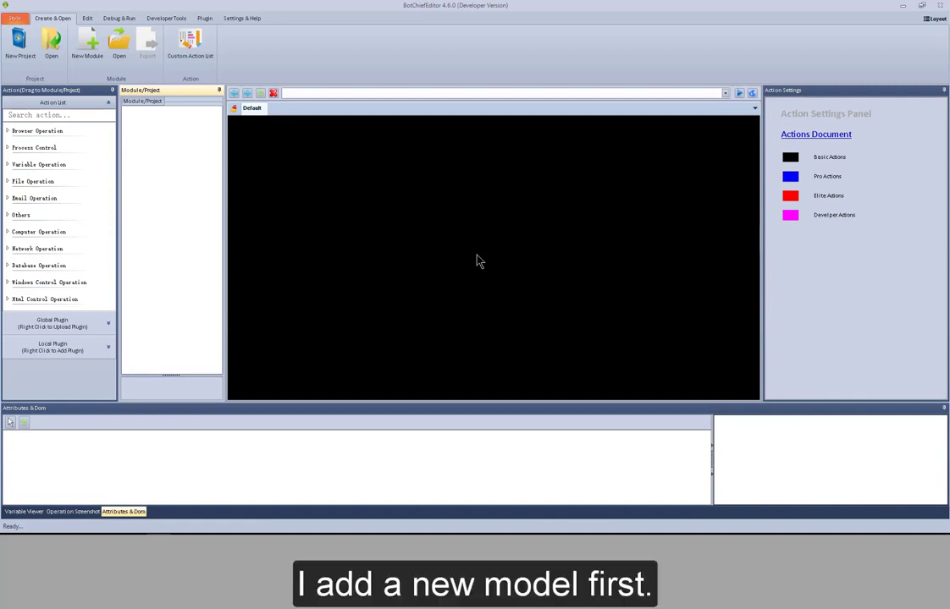
Create a new module named "module".
{"action": "left_click", "coordinate": [99, 54]}
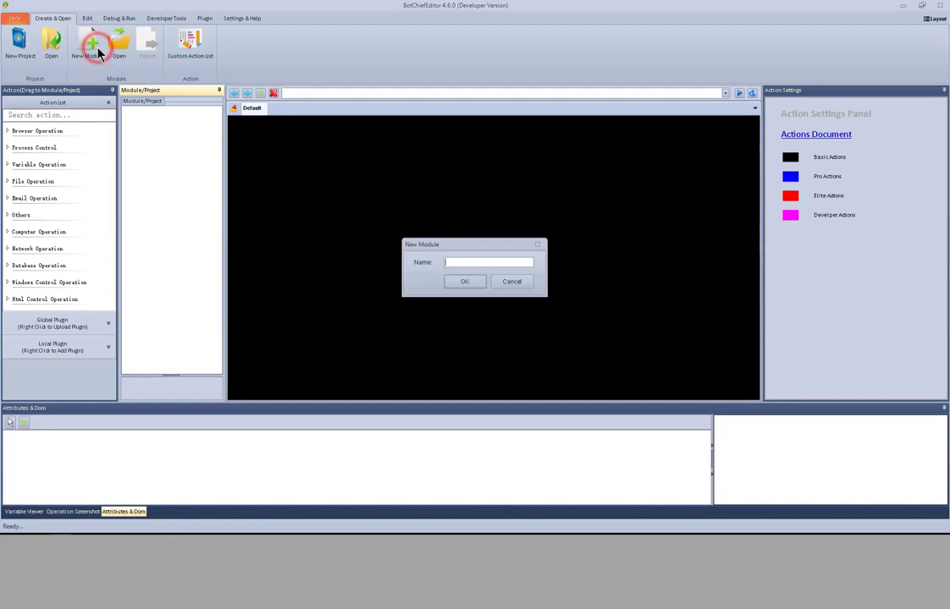
{"action": "type", "text": "module"}
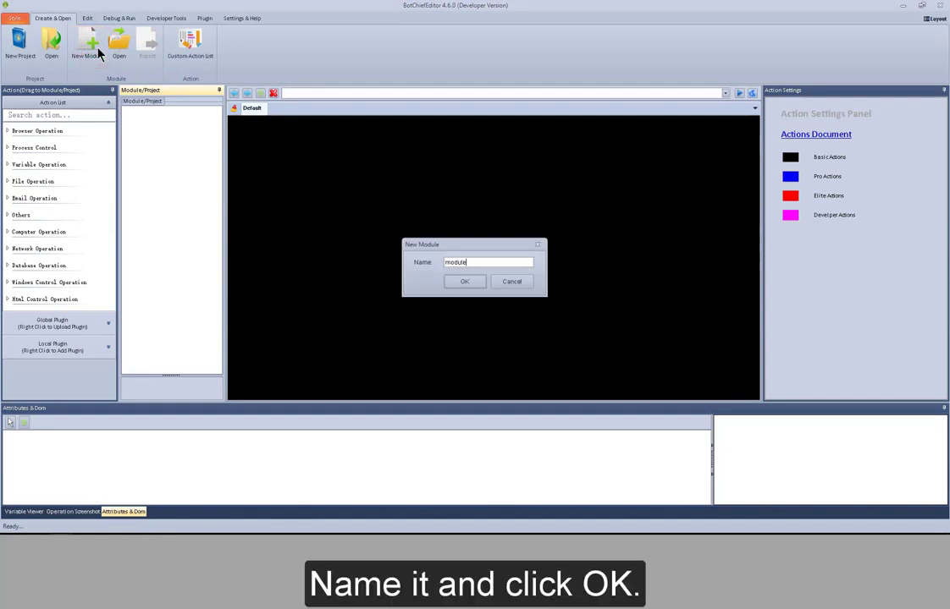
{"action": "left_click", "coordinate": [463, 281]}
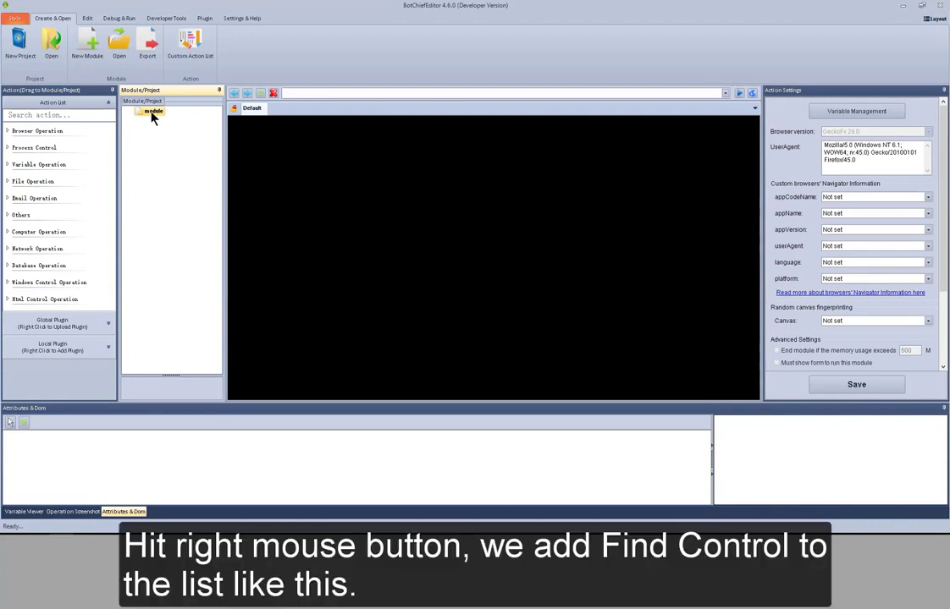
Add the Find Control browser action to the module.
{"action": "right_click", "coordinate": [152, 115]}
{"action": "mouse_move", "coordinate": [174, 118]}
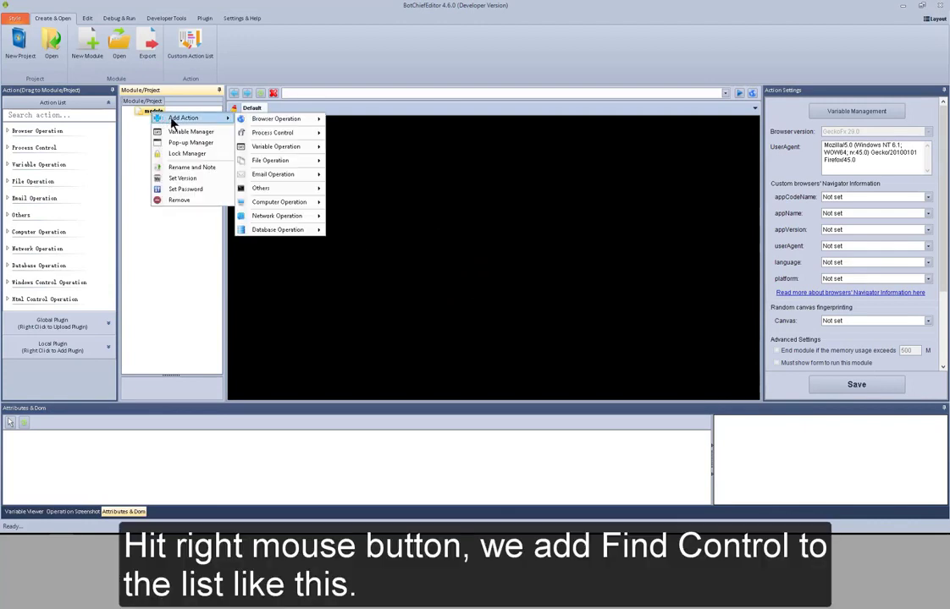
{"action": "mouse_move", "coordinate": [272, 119]}
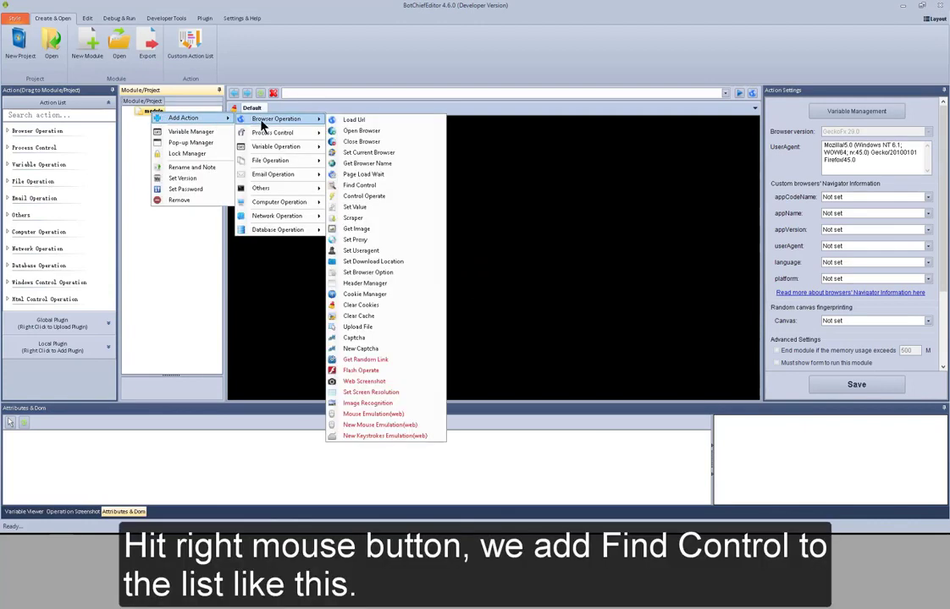
{"action": "left_click", "coordinate": [361, 185]}
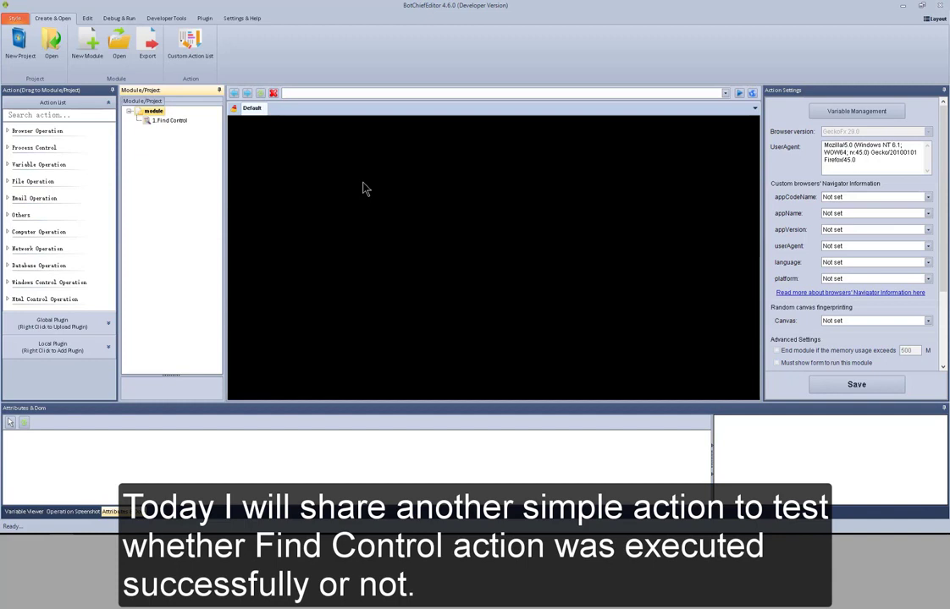
Add the Get Image browser action to the module after Find Control.
{"action": "right_click", "coordinate": [154, 112]}
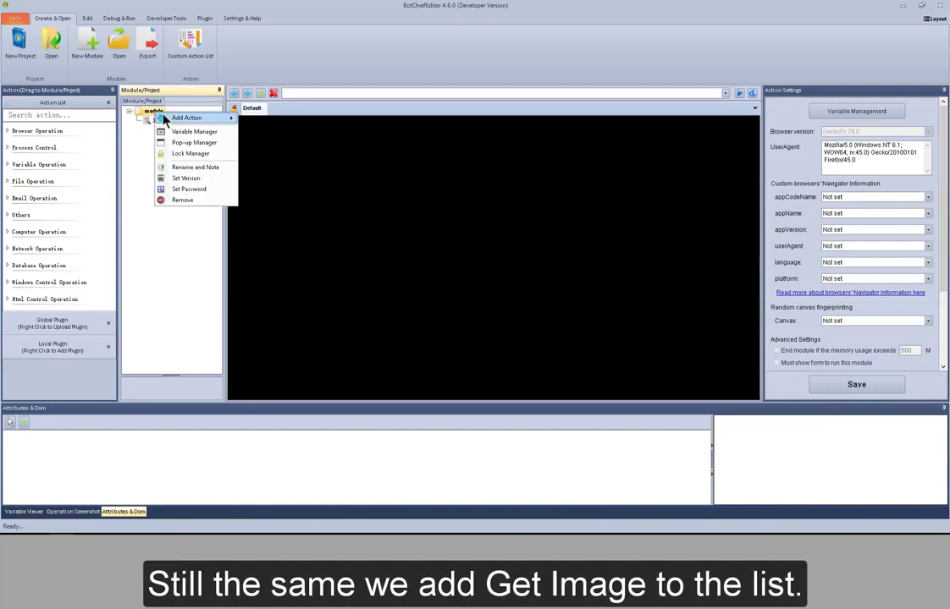
{"action": "mouse_move", "coordinate": [163, 120]}
{"action": "mouse_move", "coordinate": [271, 119]}
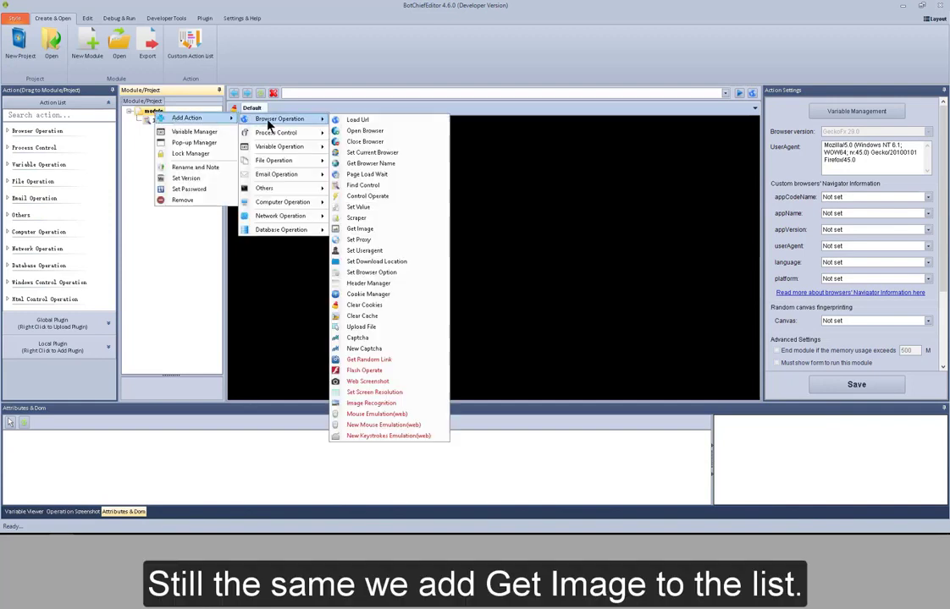
{"action": "left_click", "coordinate": [364, 230]}
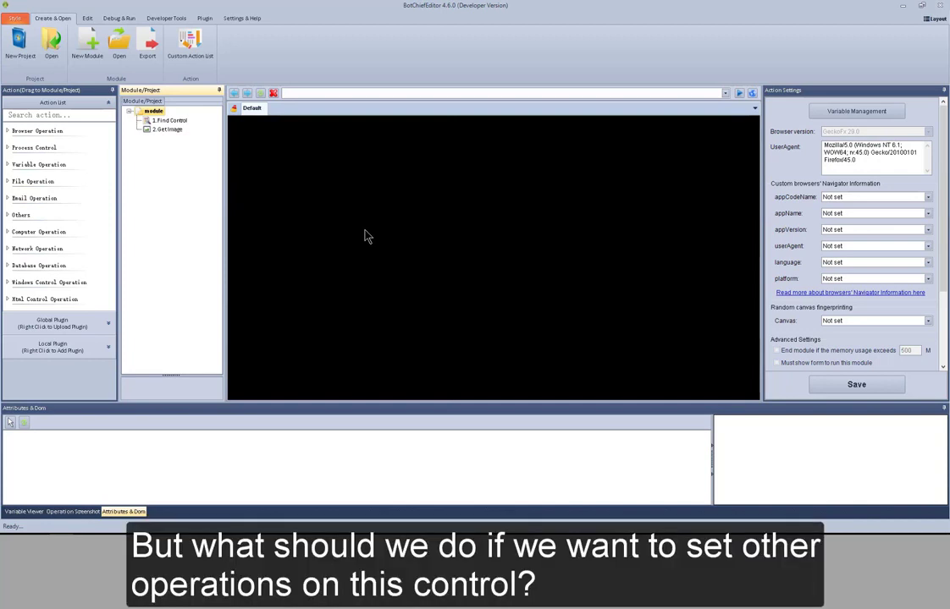
{"action": "right_click", "coordinate": [151, 119]}
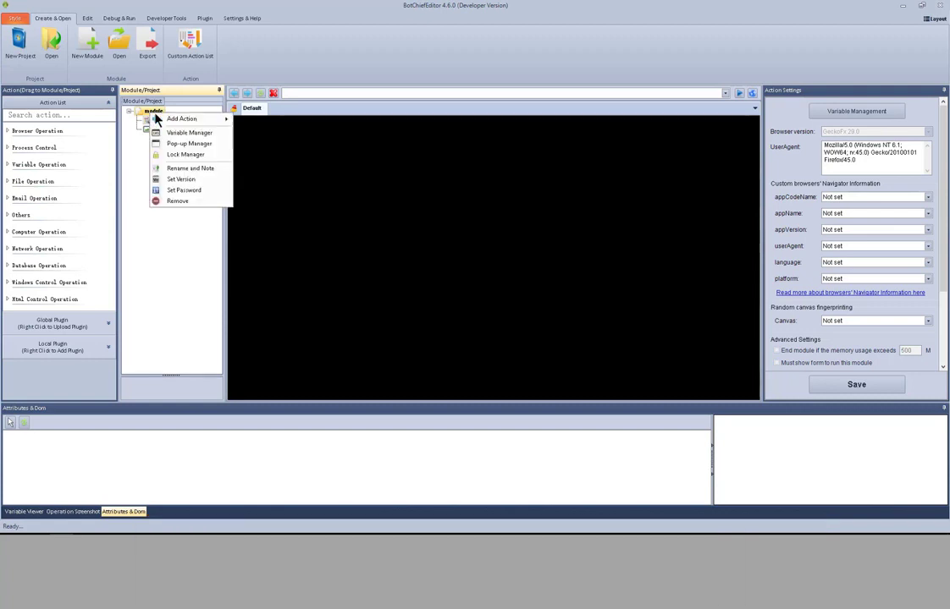
{"action": "mouse_move", "coordinate": [186, 118]}
{"action": "mouse_move", "coordinate": [275, 119]}
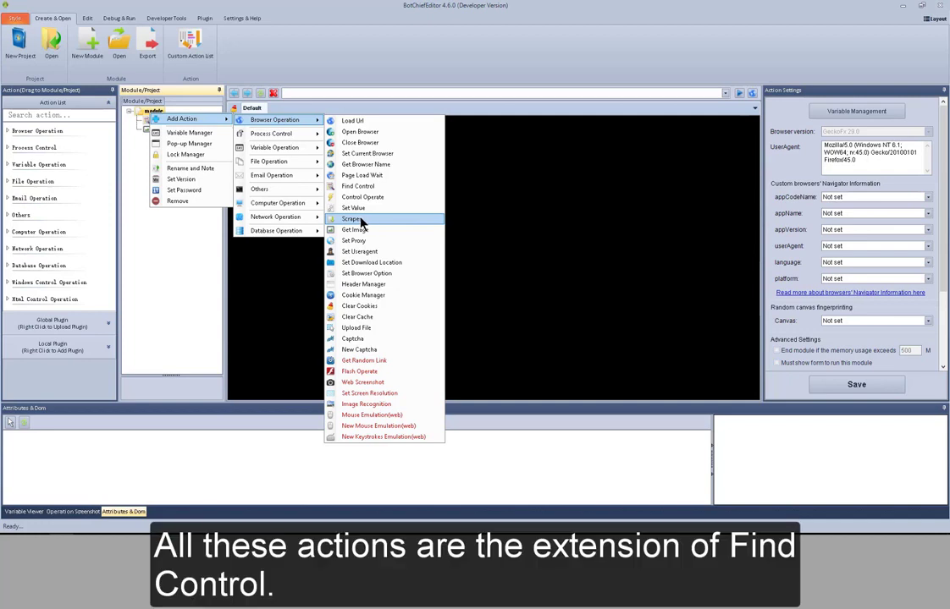
{"action": "left_click", "coordinate": [193, 226]}
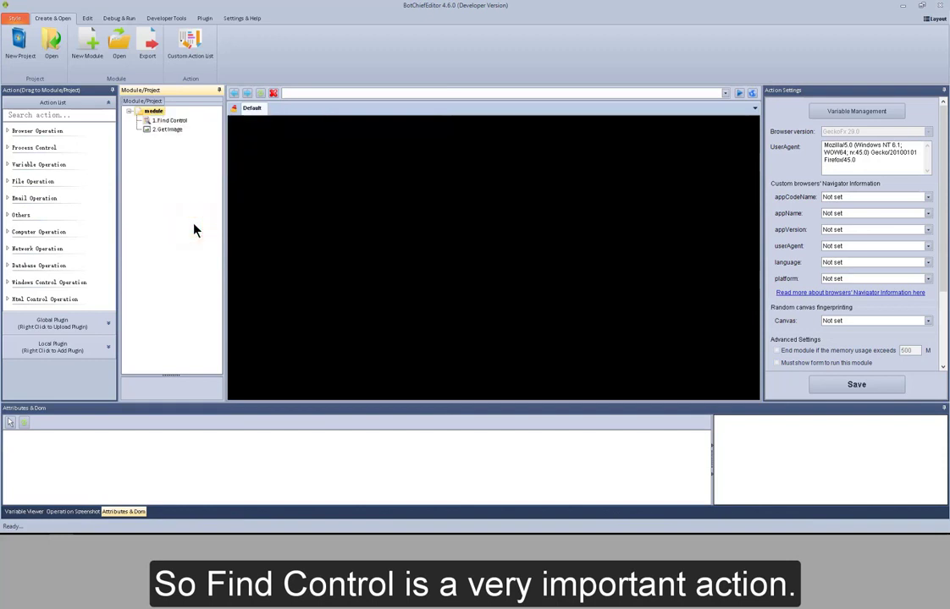
Add a variable named "My control" with the Control value type in the Variable Manager.
{"action": "left_click", "coordinate": [88, 18]}
{"action": "left_click", "coordinate": [131, 41]}
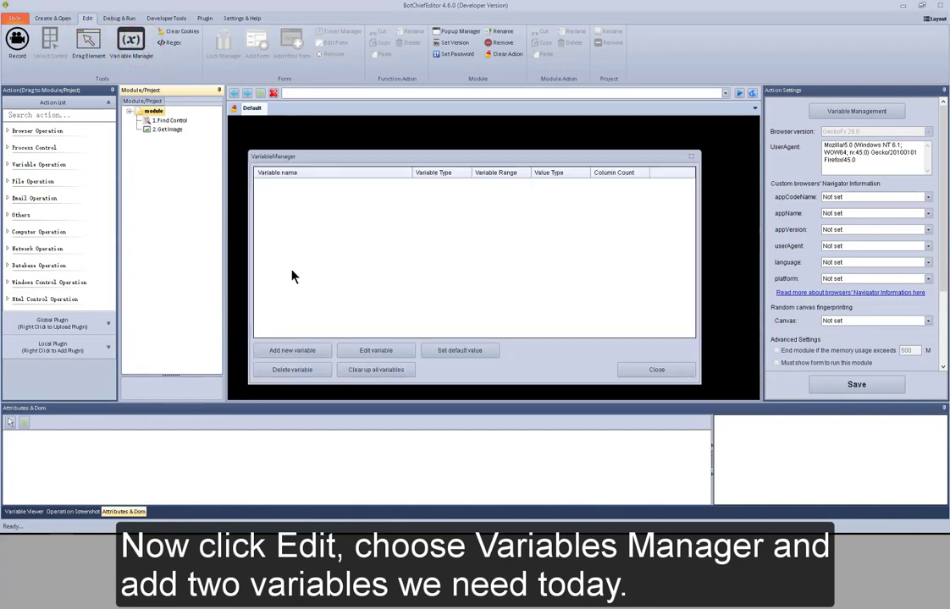
{"action": "left_click", "coordinate": [318, 350]}
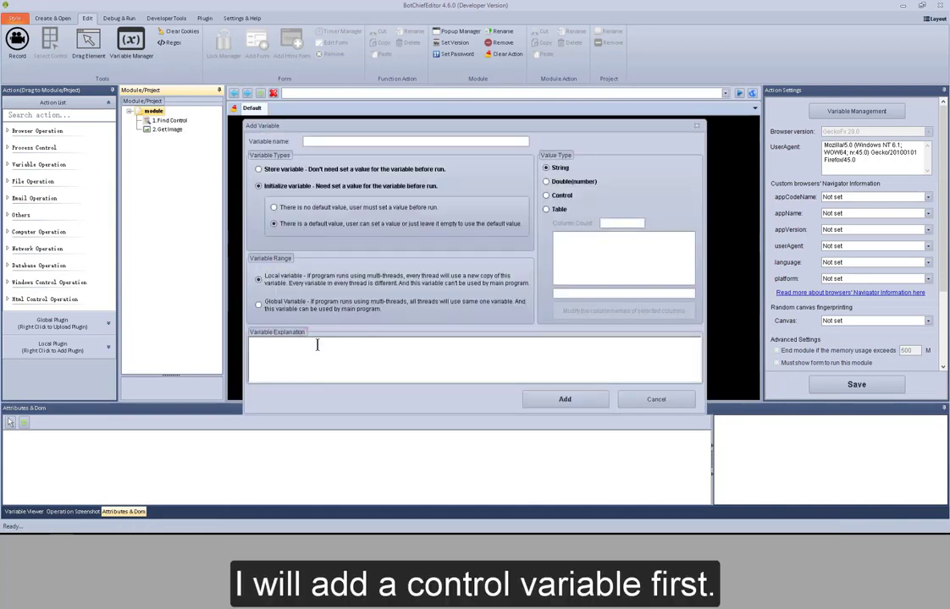
{"action": "type", "text": "My control"}
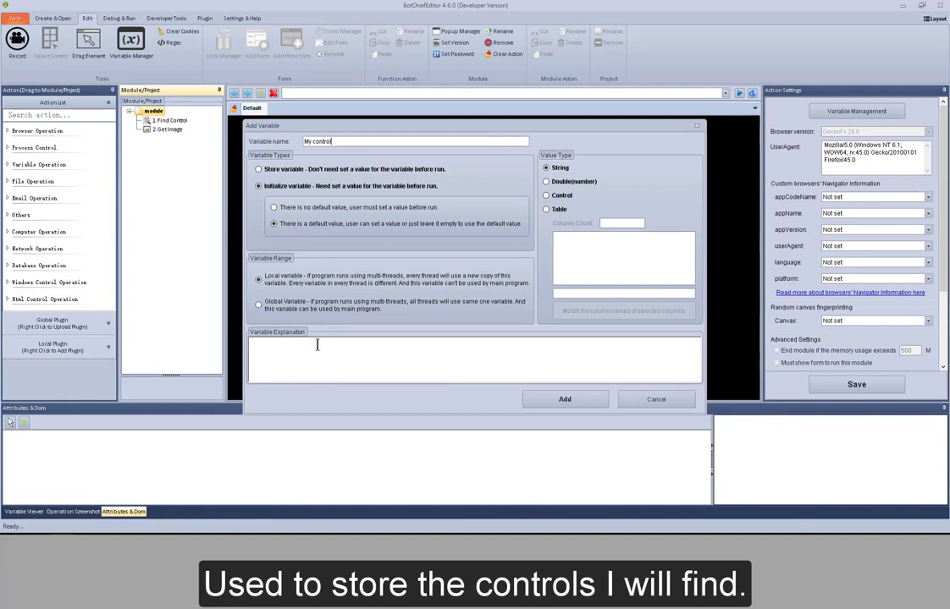
{"action": "left_click", "coordinate": [563, 196]}
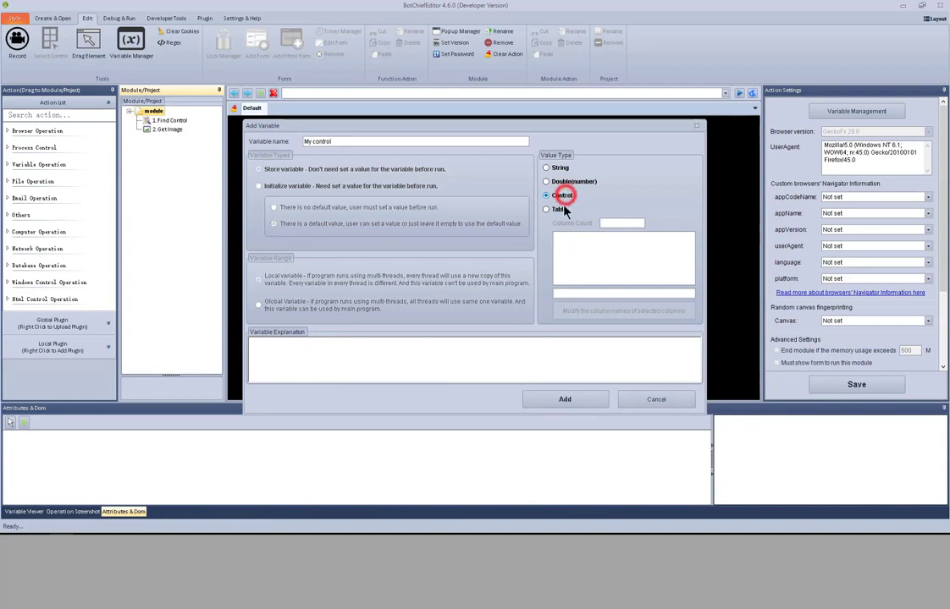
{"action": "left_click", "coordinate": [567, 400]}
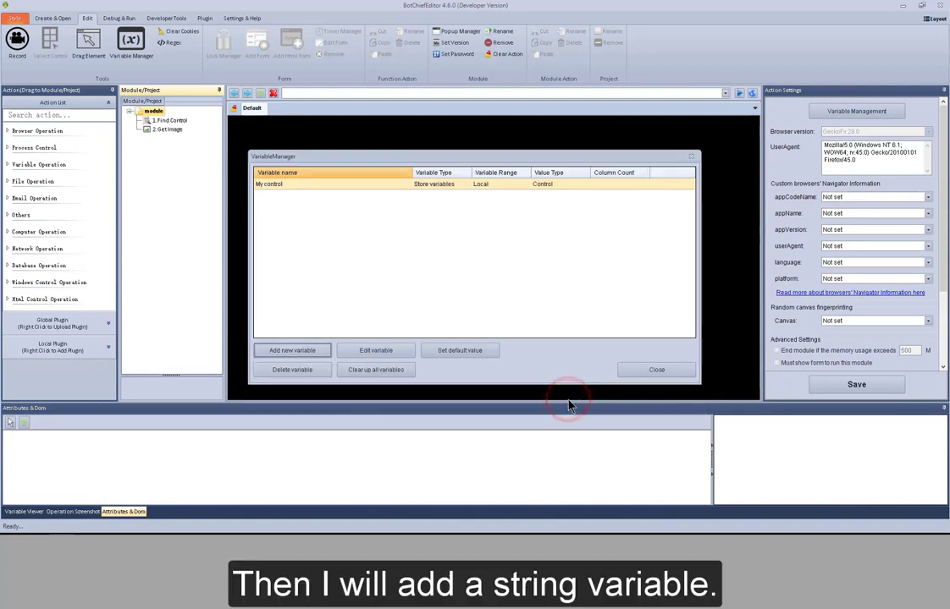
Add a string variable named "My path" with the default options and close the Variable Manager.
{"action": "left_click", "coordinate": [318, 354]}
{"action": "type", "text": "M"}
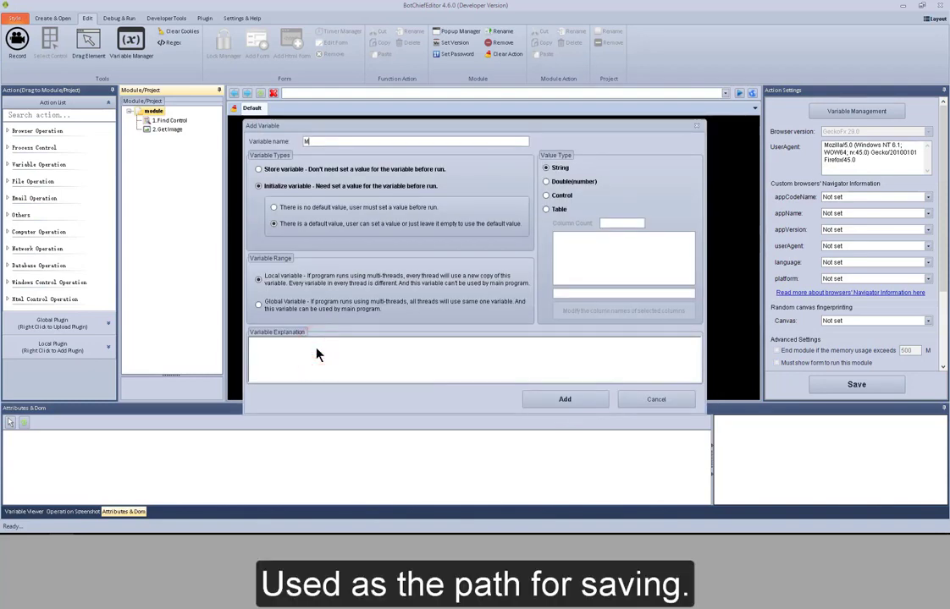
{"action": "type", "text": "y path"}
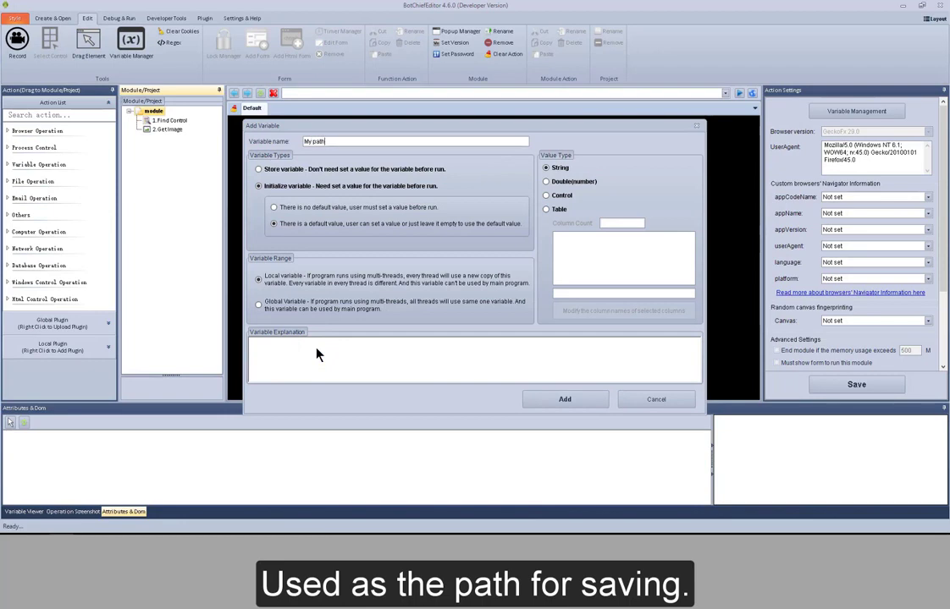
{"action": "left_click", "coordinate": [554, 405]}
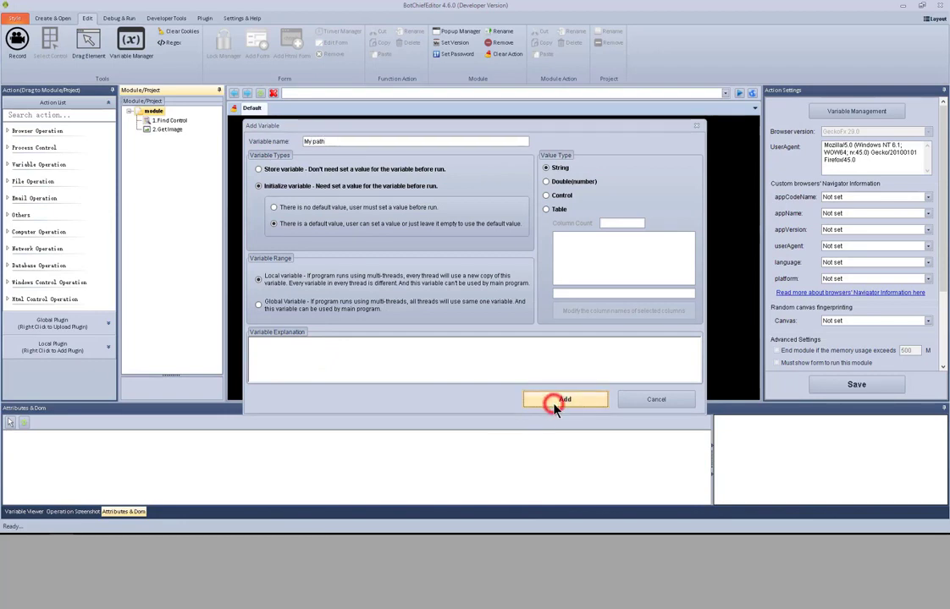
{"action": "left_click", "coordinate": [626, 369]}
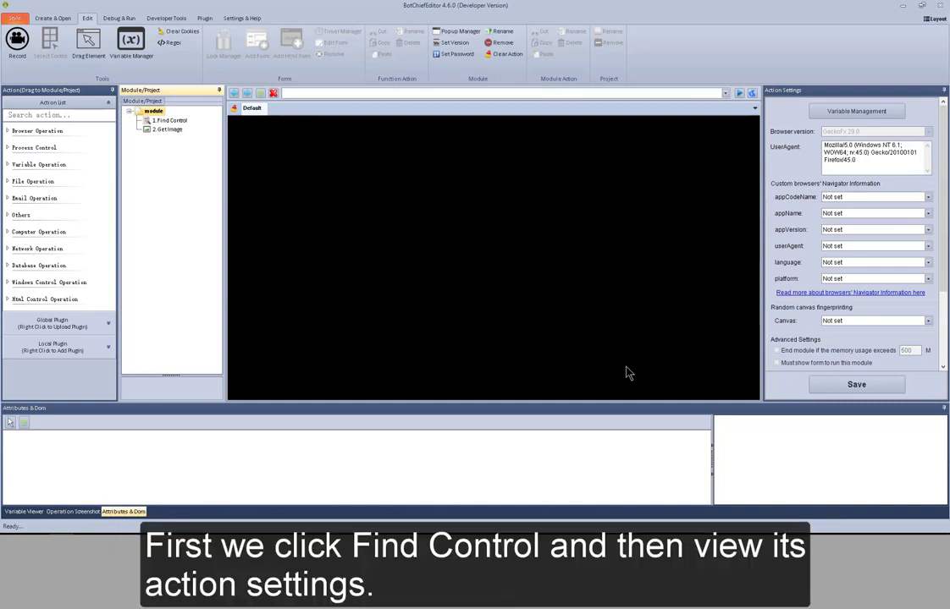
{"action": "left_click", "coordinate": [174, 121]}
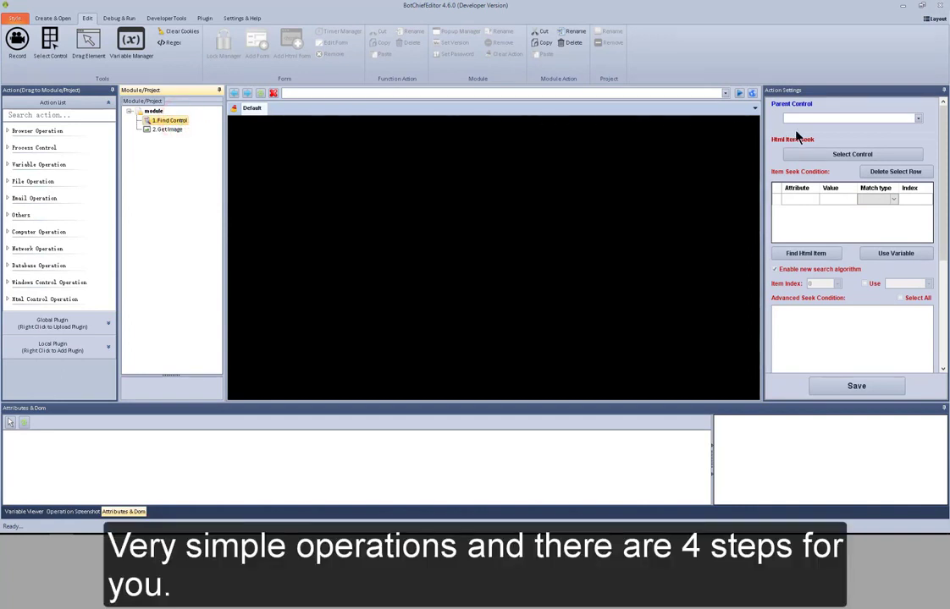
{"action": "left_click", "coordinate": [670, 94]}
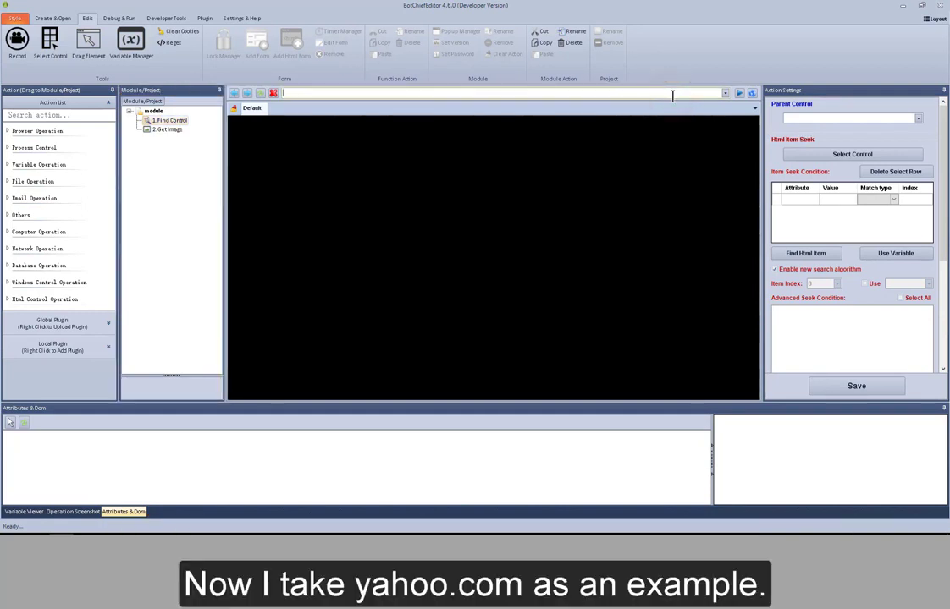
{"action": "type", "text": "www.yahoo.com"}
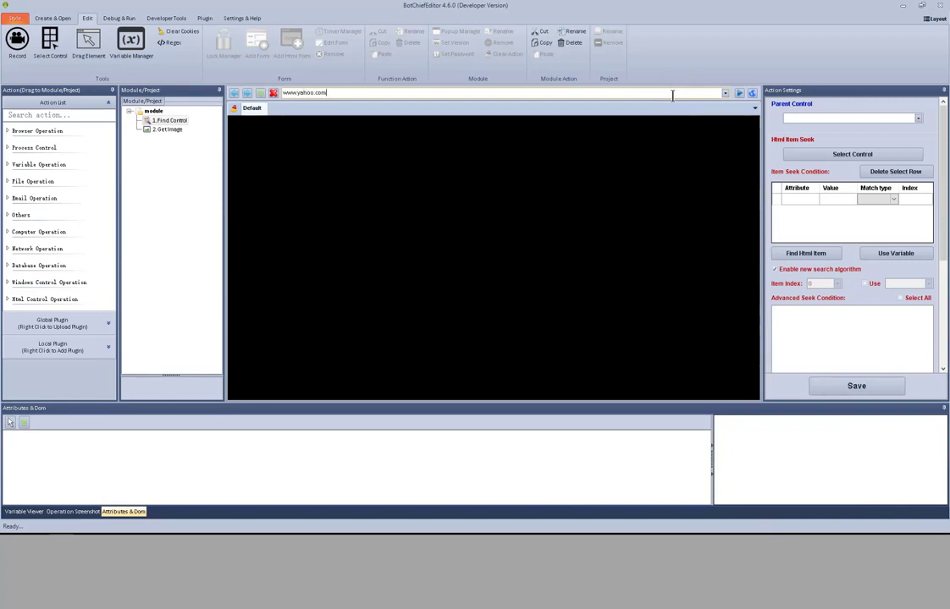
{"action": "left_click", "coordinate": [739, 93]}
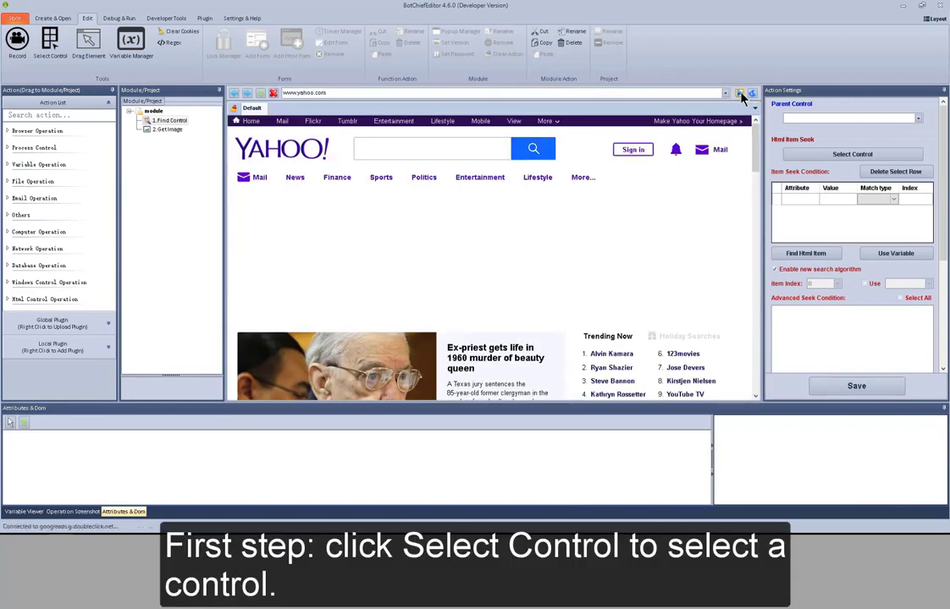
Select Yahoo's search button as the control to find and test its seek conditions with Find Html Item.
{"action": "left_click", "coordinate": [847, 156]}
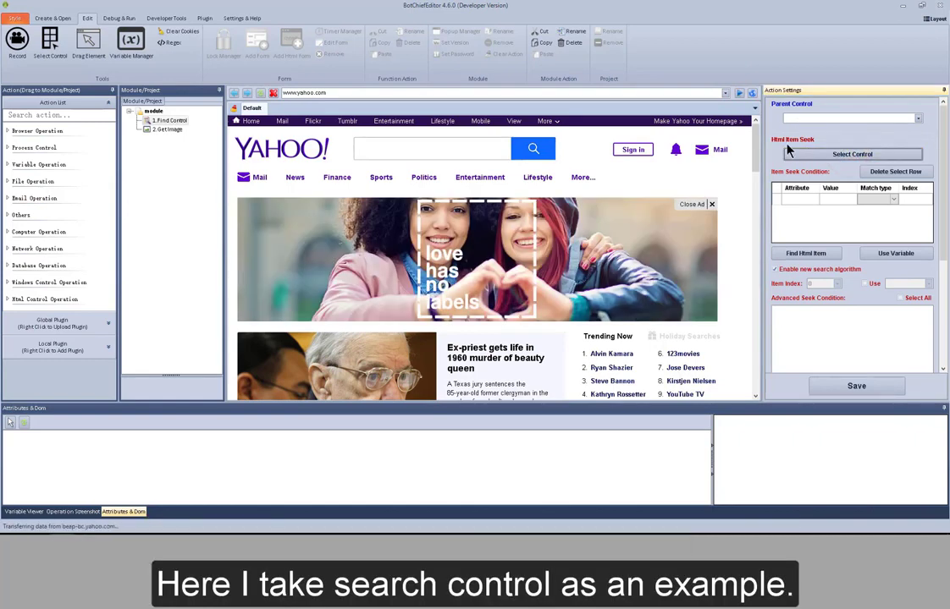
{"action": "left_click", "coordinate": [545, 149]}
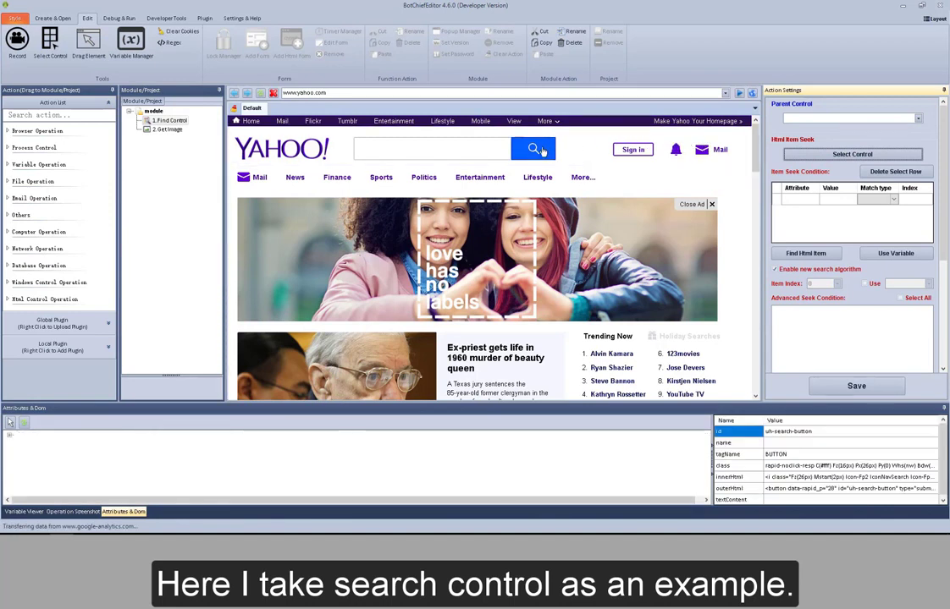
{"action": "left_click", "coordinate": [539, 149]}
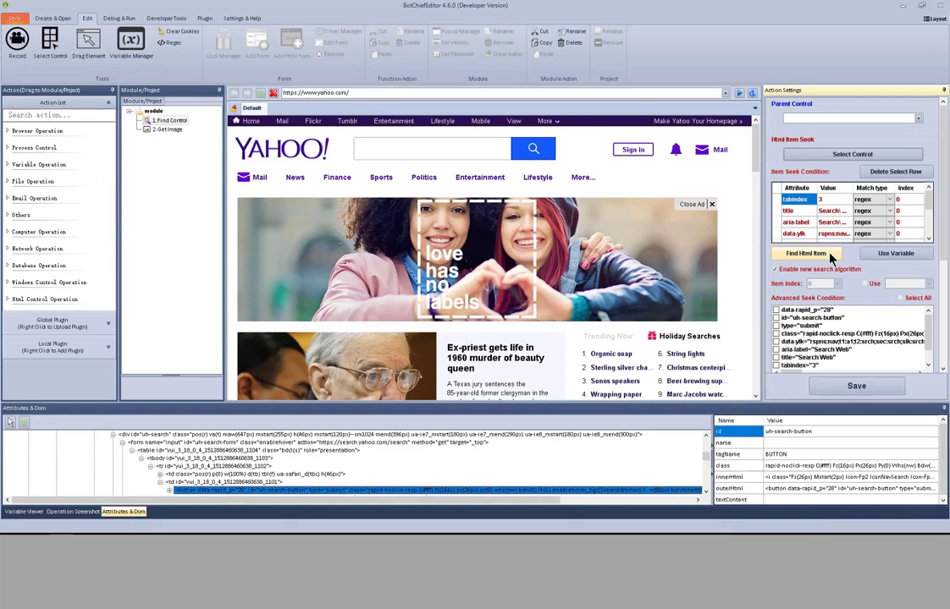
{"action": "left_click", "coordinate": [829, 255]}
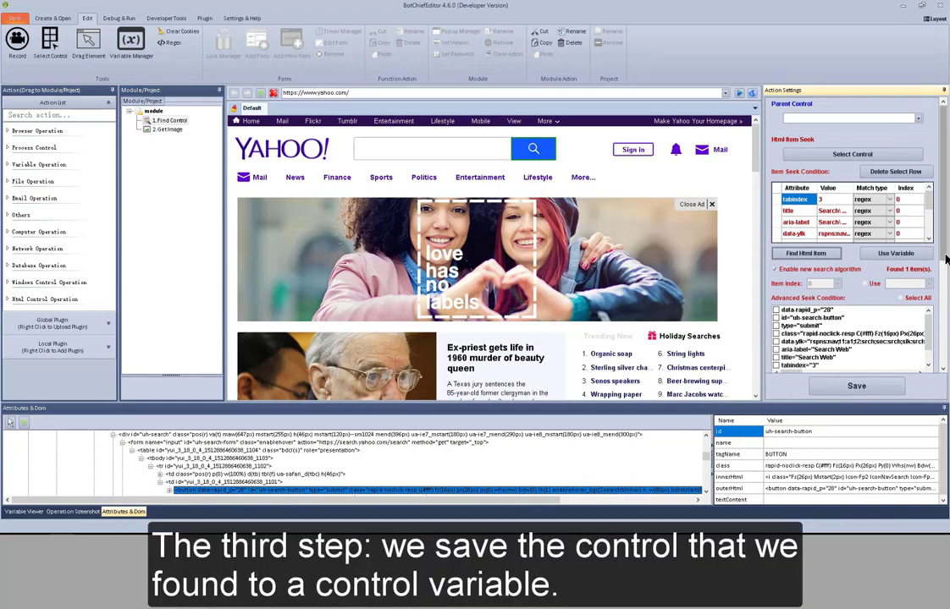
Store the found control in the "My control" variable and save the Find Control action.
{"action": "scroll", "coordinate": [945, 289], "scroll_direction": "down", "scroll_amount": 5}
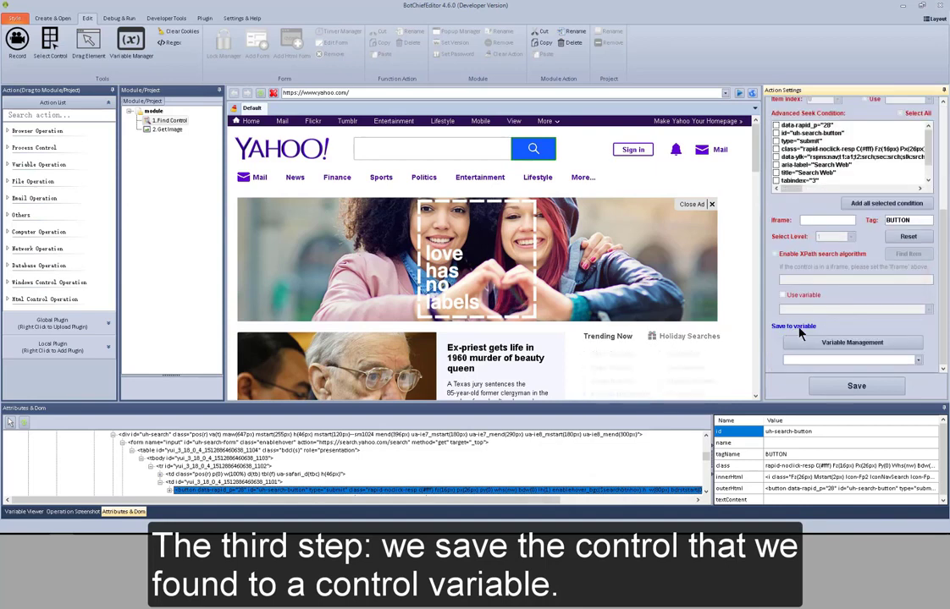
{"action": "left_click", "coordinate": [918, 362]}
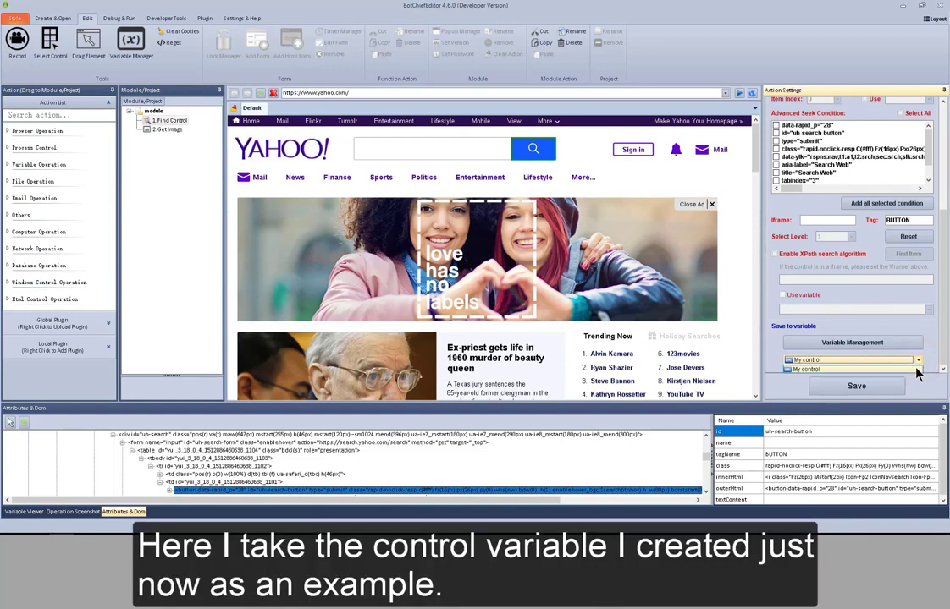
{"action": "left_click", "coordinate": [916, 369]}
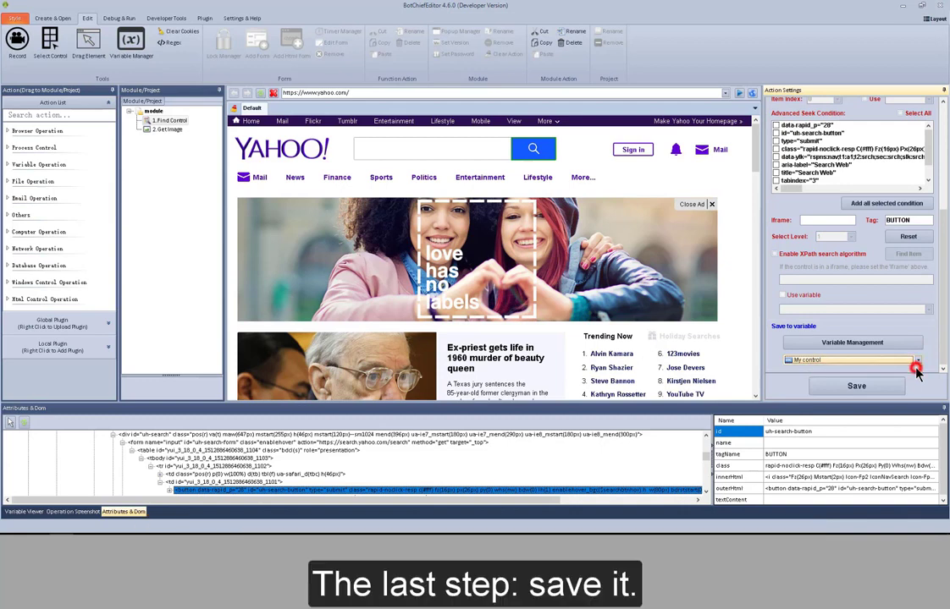
{"action": "left_click", "coordinate": [879, 391]}
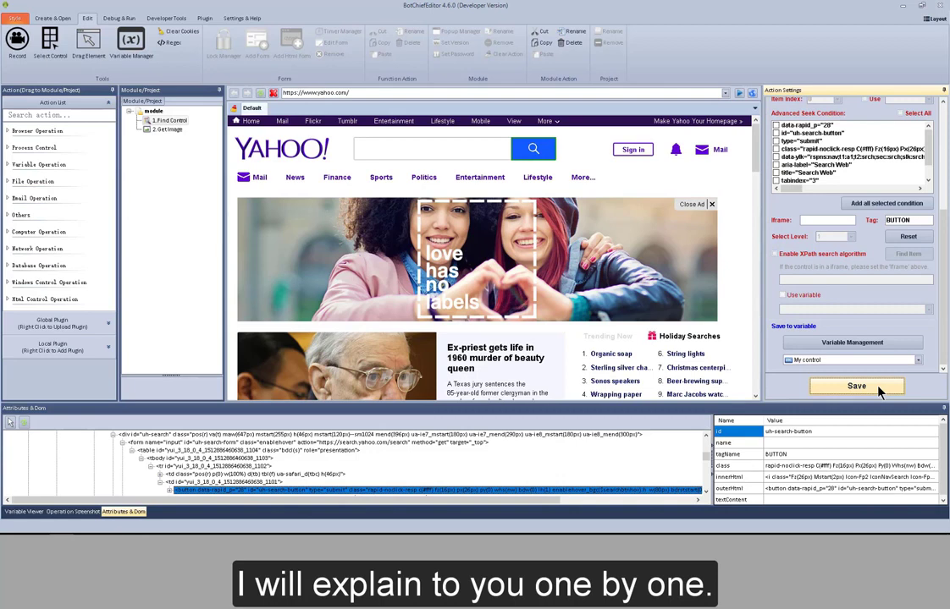
Reselect Yahoo's search button as the control to find and run Find Html Item on its seek conditions.
{"action": "left_click_drag", "start_coordinate": [944, 296], "coordinate": [945, 179]}
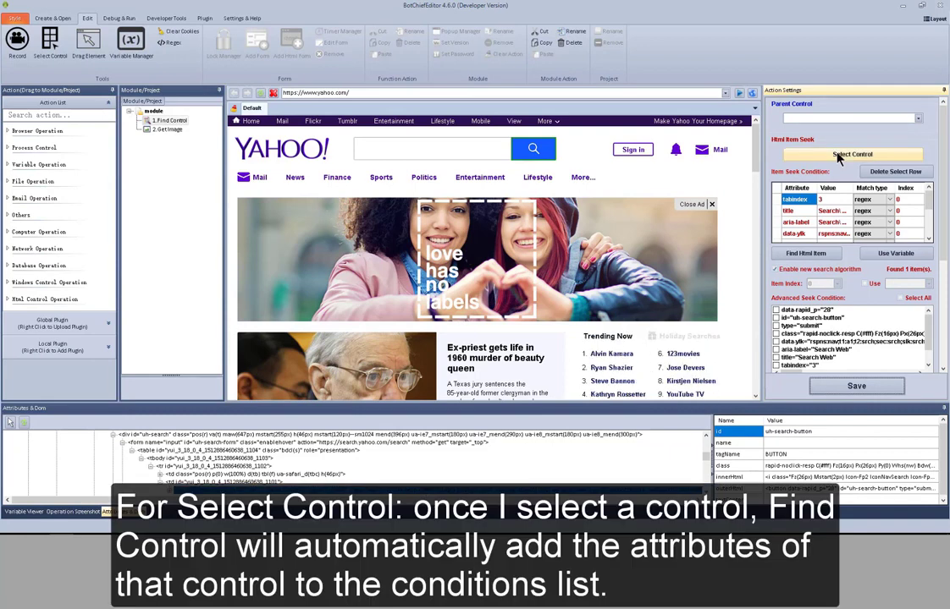
{"action": "left_click", "coordinate": [837, 155]}
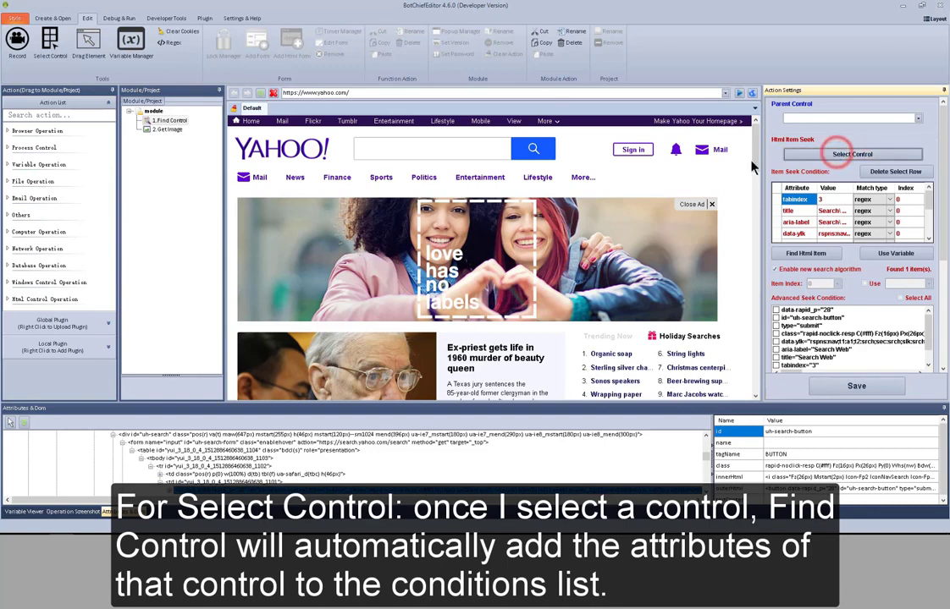
{"action": "left_click", "coordinate": [541, 151]}
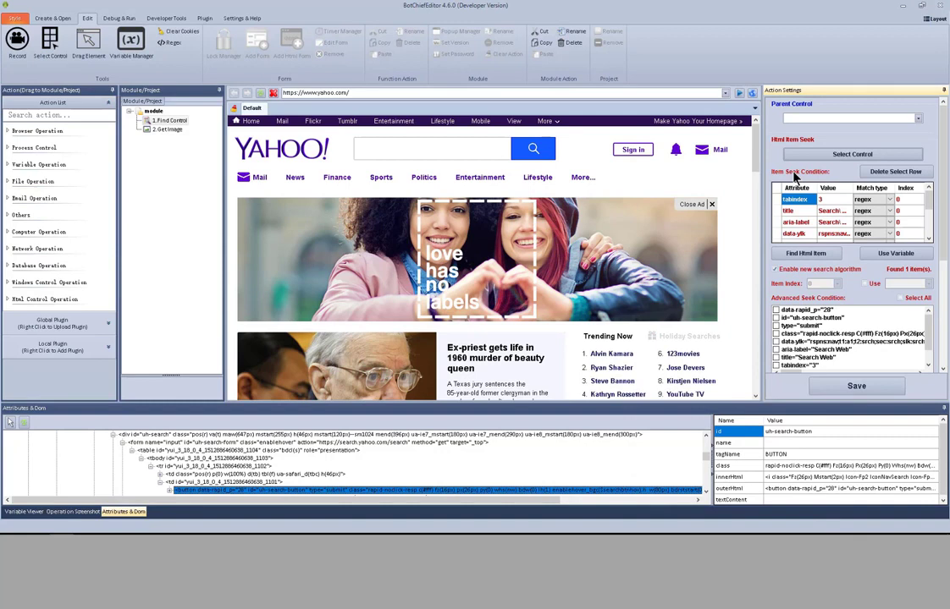
{"action": "left_click", "coordinate": [808, 254]}
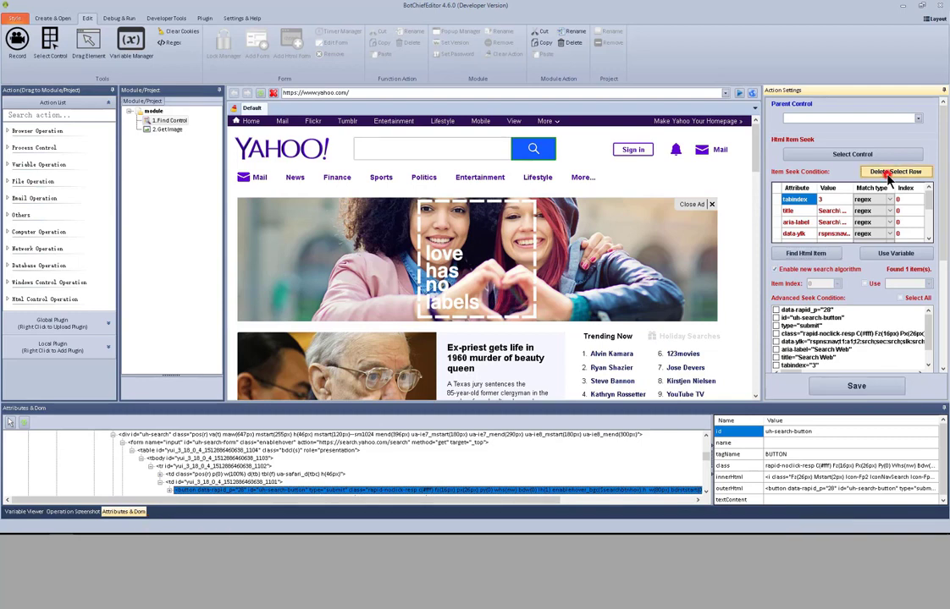
Delete the tabindex, title, aria-label, data-ylk and data-rapid_p seek conditions and retest with Find Html Item.
{"action": "left_click", "coordinate": [888, 172]}
{"action": "left_click", "coordinate": [888, 173]}
{"action": "left_click", "coordinate": [888, 172]}
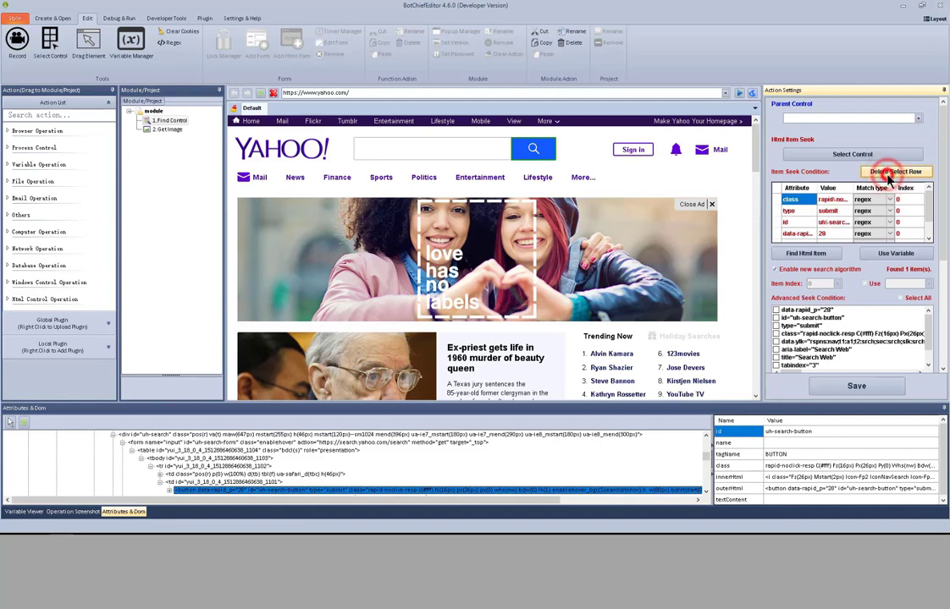
{"action": "left_click", "coordinate": [888, 173]}
{"action": "left_click", "coordinate": [795, 232]}
{"action": "left_click", "coordinate": [891, 172]}
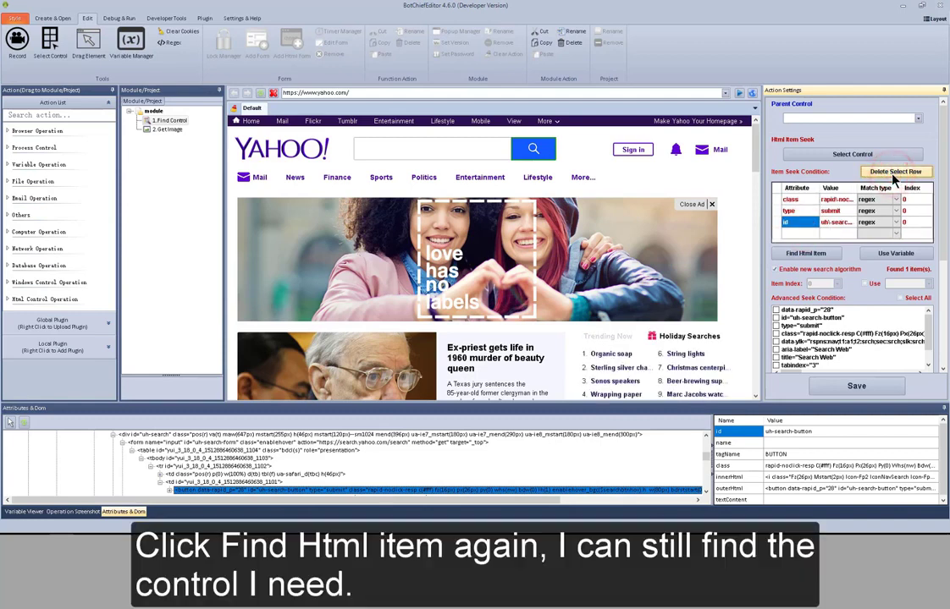
{"action": "left_click", "coordinate": [814, 254]}
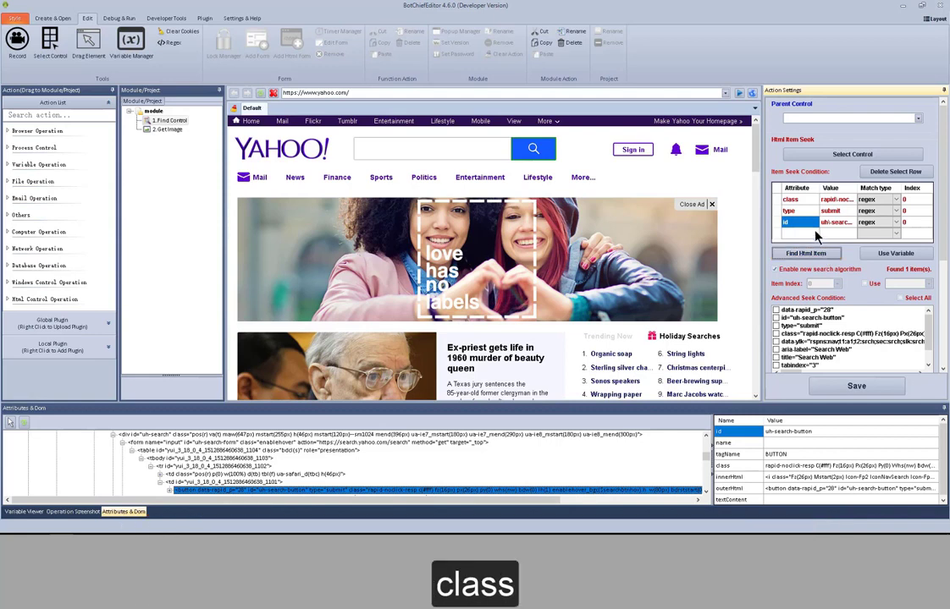
Try the attribute names "name" and "src" in the empty seek condition row and clear the row again.
{"action": "left_click", "coordinate": [802, 211]}
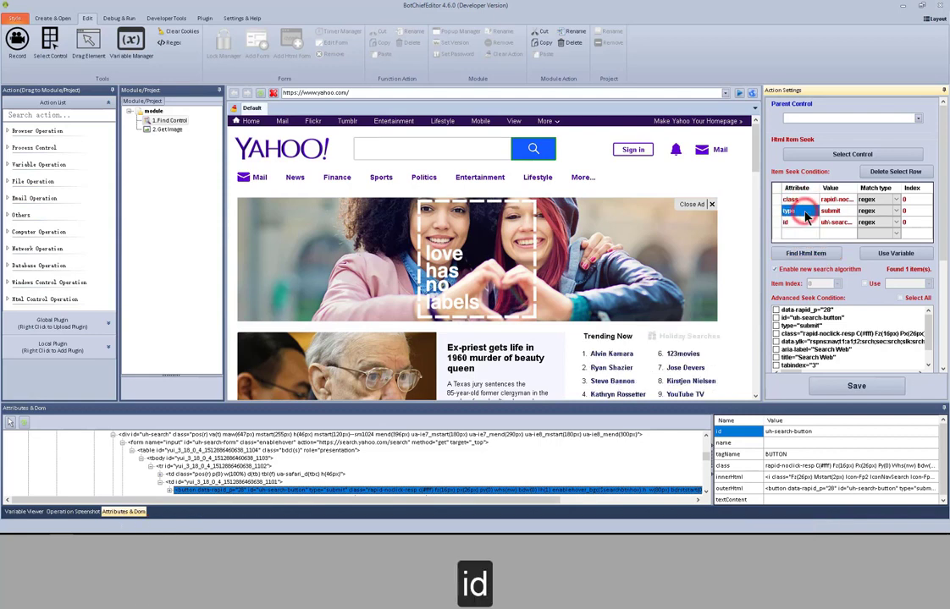
{"action": "left_click", "coordinate": [804, 235]}
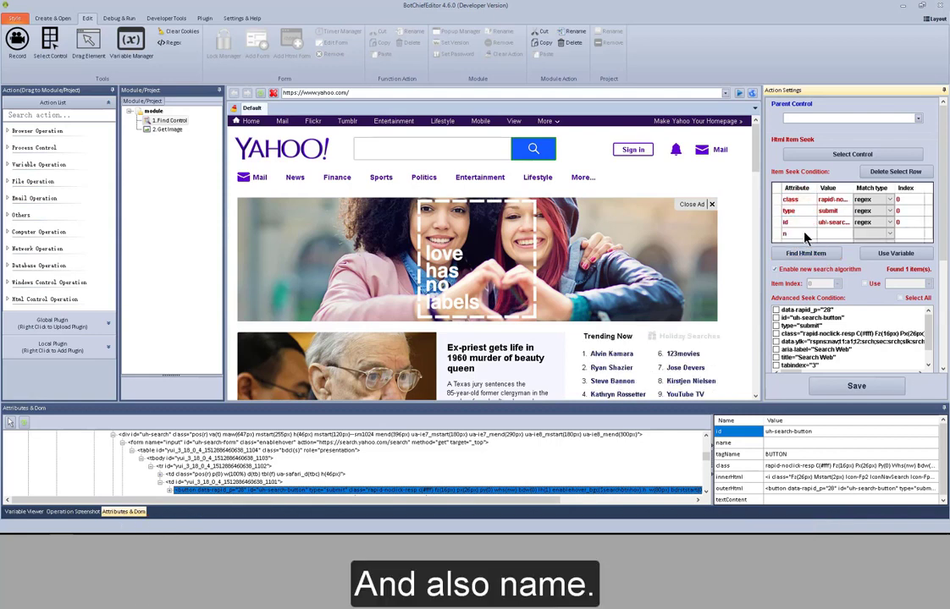
{"action": "type", "text": "name"}
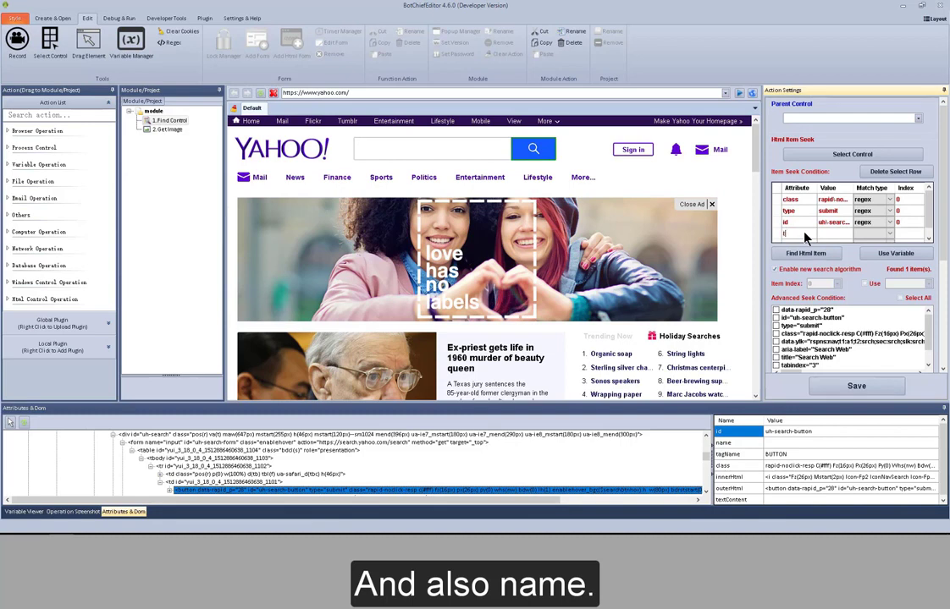
{"action": "type", "text": "i"}
{"action": "key", "text": "BackSpace"}
{"action": "key", "text": "BackSpace"}
{"action": "key", "text": "BackSpace"}
{"action": "key", "text": "BackSpace"}
{"action": "key", "text": "BackSpace"}
{"action": "type", "text": "sr"}
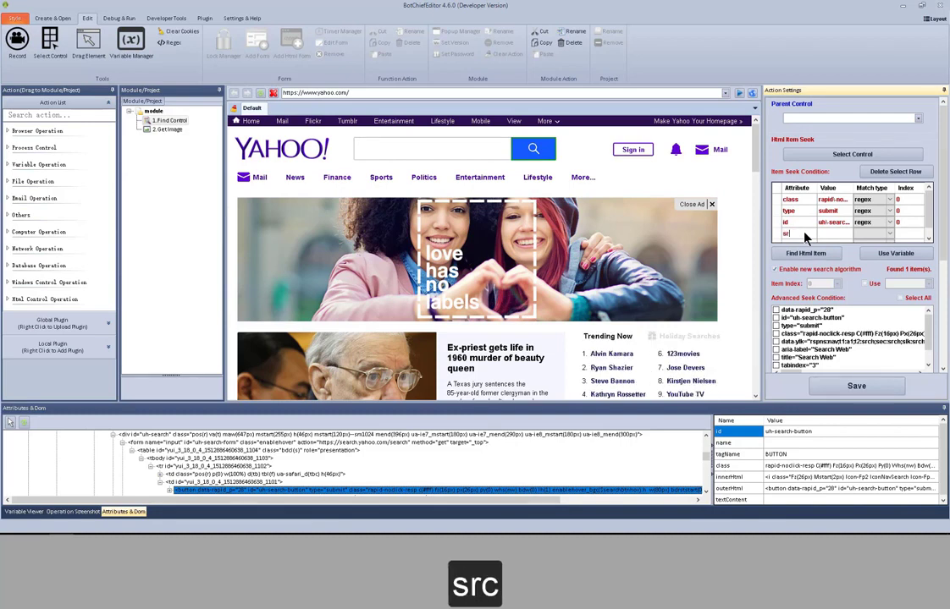
{"action": "type", "text": "c"}
{"action": "key", "text": "BackSpace"}
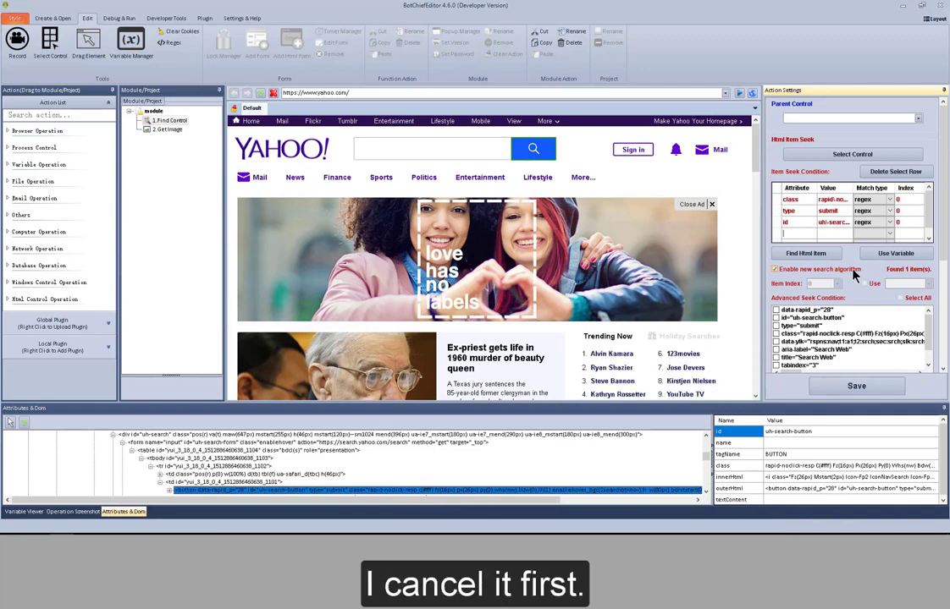
Disable the new search algorithm, reduce the seek conditions to type by deleting class and id, and run Find Html Item.
{"action": "left_click", "coordinate": [853, 273]}
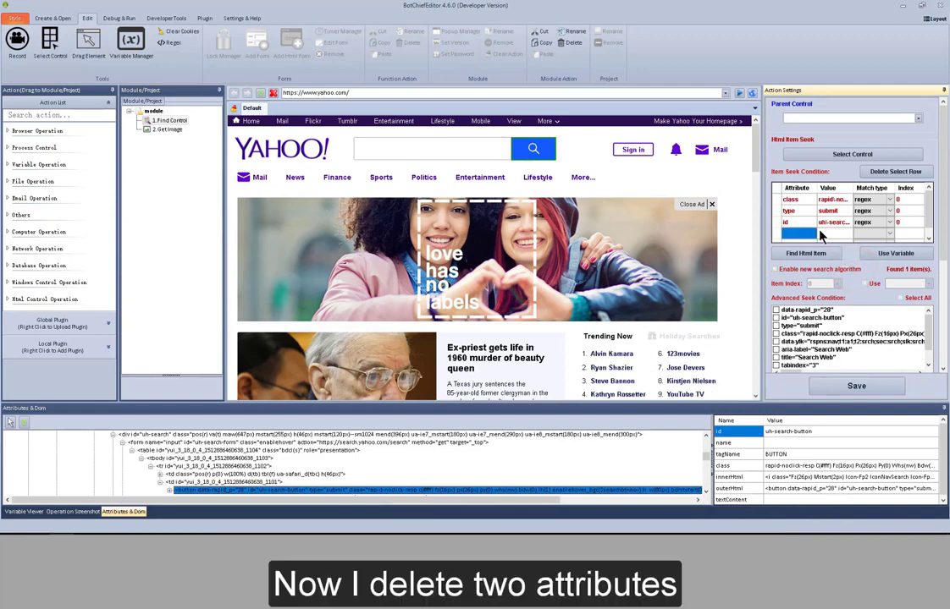
{"action": "left_click", "coordinate": [794, 200]}
{"action": "left_click", "coordinate": [911, 174]}
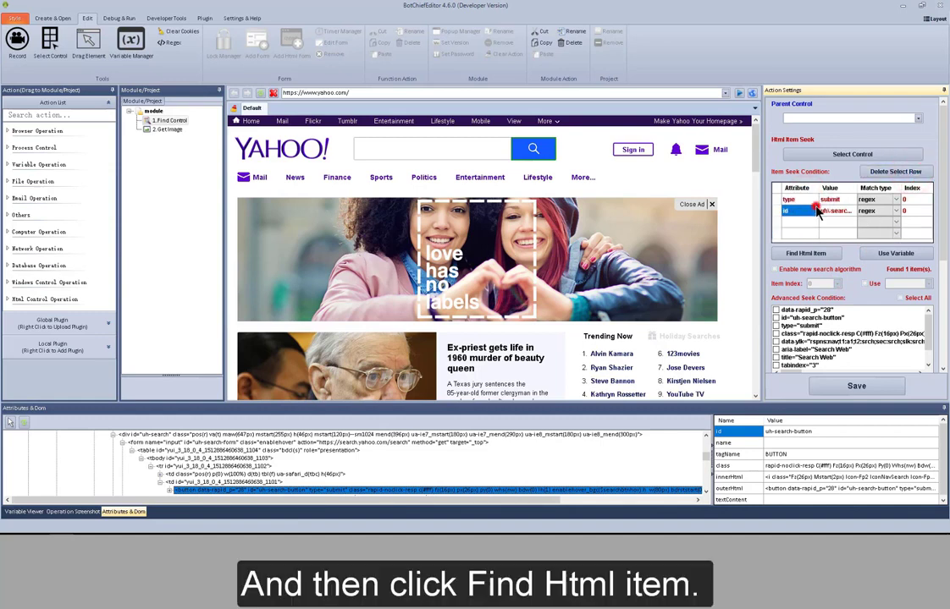
{"action": "left_click", "coordinate": [905, 175]}
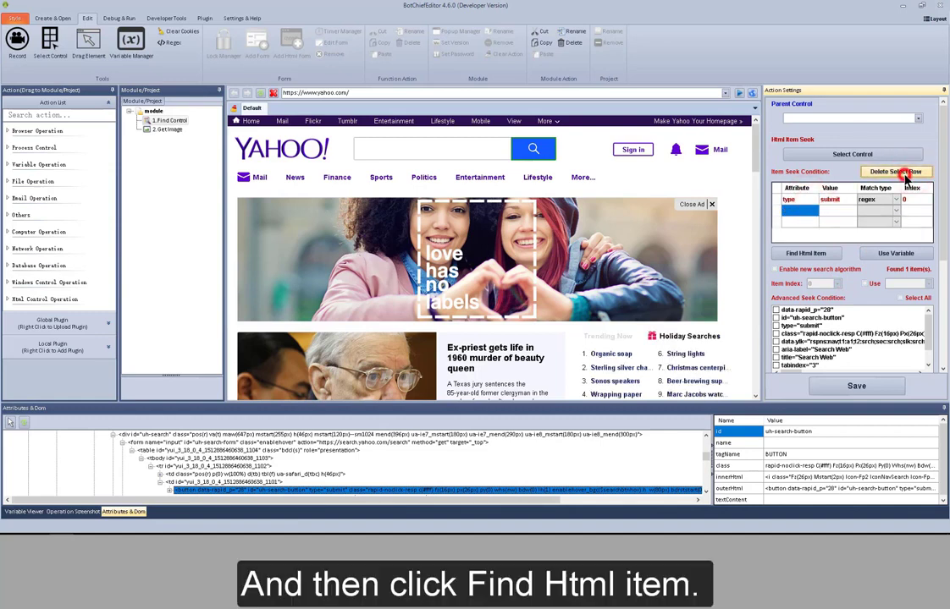
{"action": "left_click", "coordinate": [825, 255]}
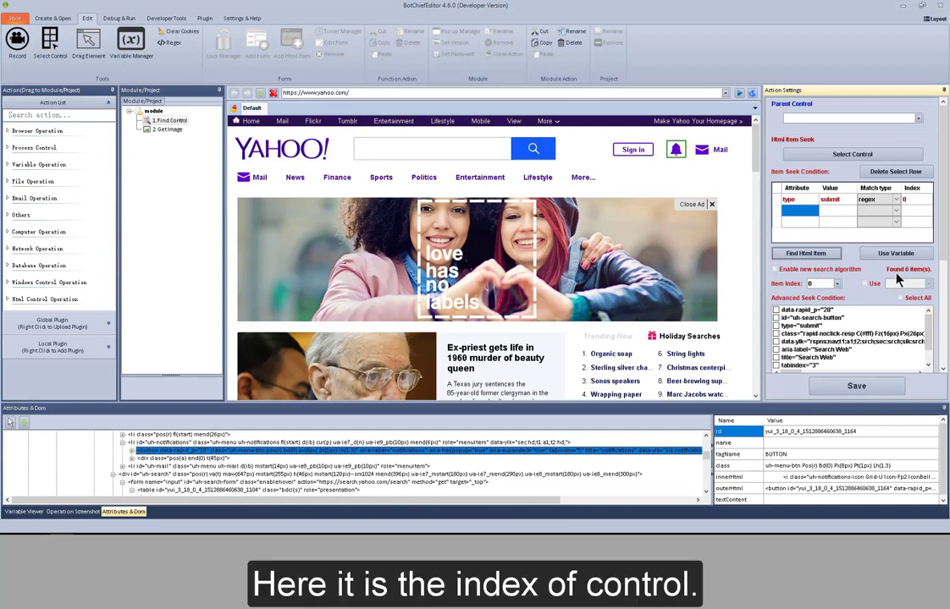
Preview the matched controls at item indexes 0 and 1, and set the item index to 2 with its variable option off.
{"action": "left_click", "coordinate": [836, 286]}
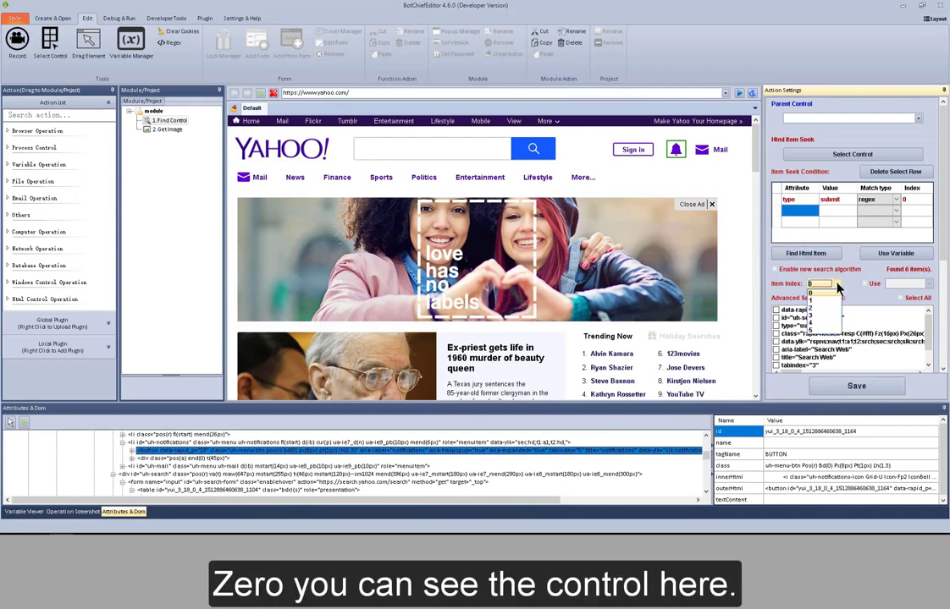
{"action": "left_click", "coordinate": [814, 293]}
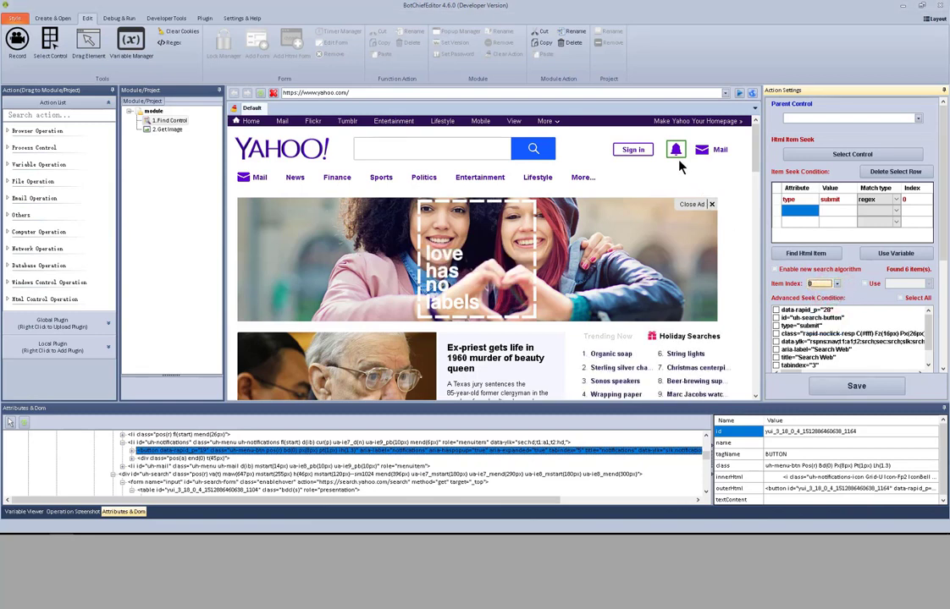
{"action": "left_click", "coordinate": [836, 284]}
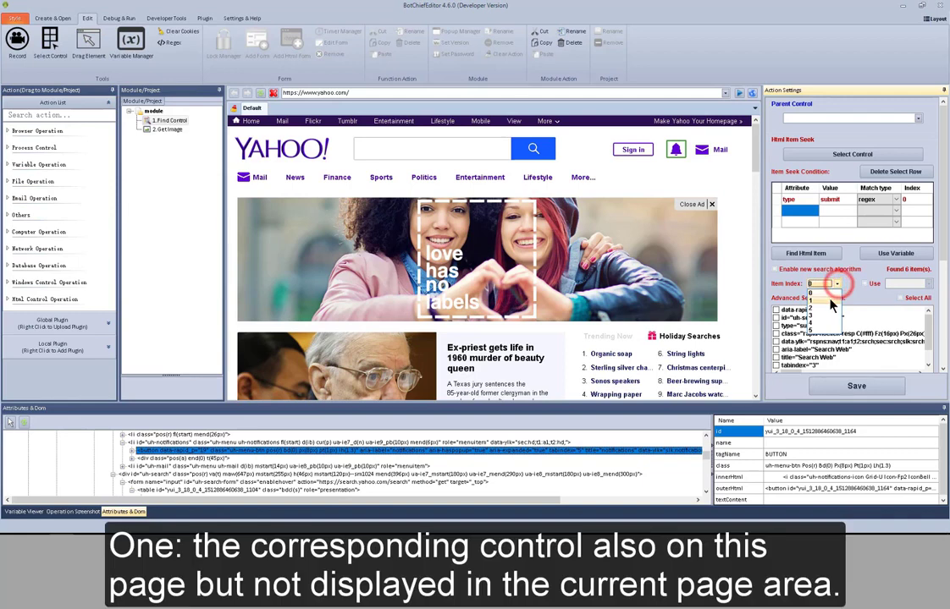
{"action": "left_click", "coordinate": [829, 300]}
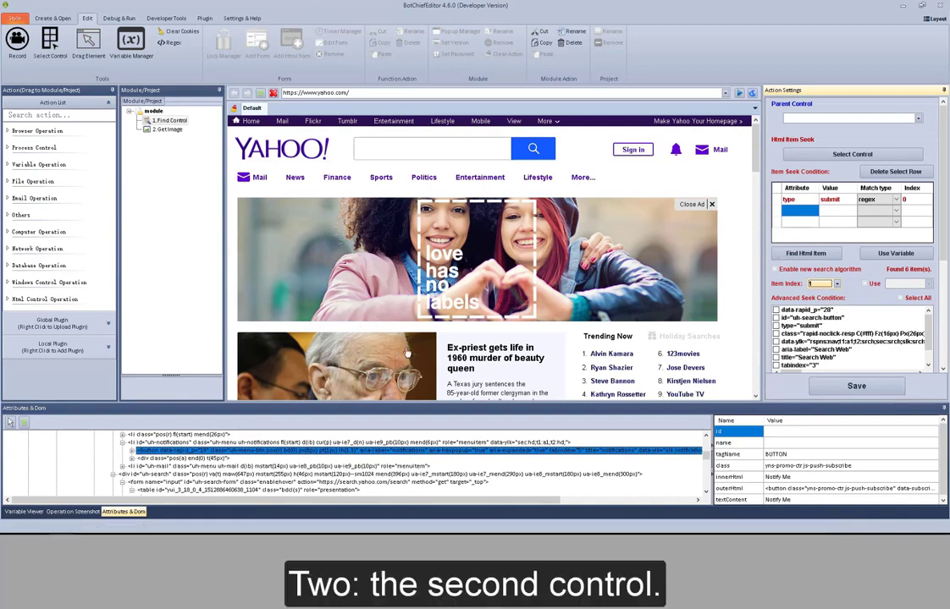
{"action": "left_click", "coordinate": [836, 283]}
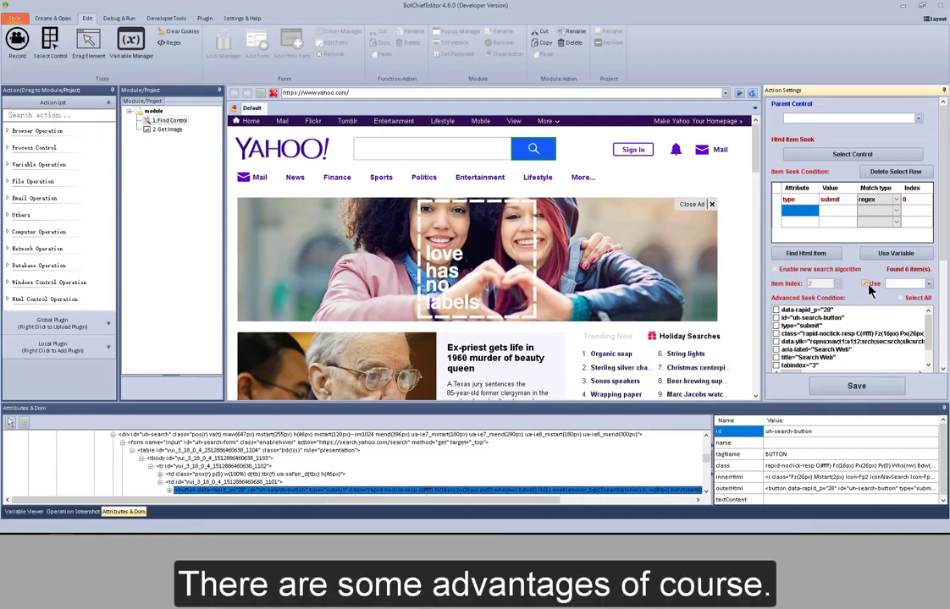
{"action": "left_click", "coordinate": [866, 286]}
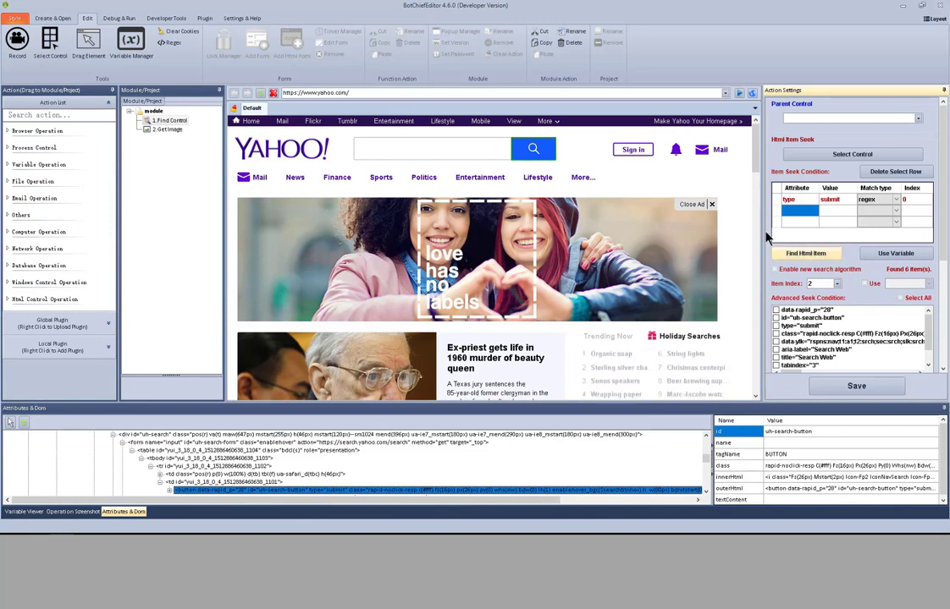
{"action": "left_click", "coordinate": [477, 91]}
{"action": "type", "text": "www.facebook.com"}
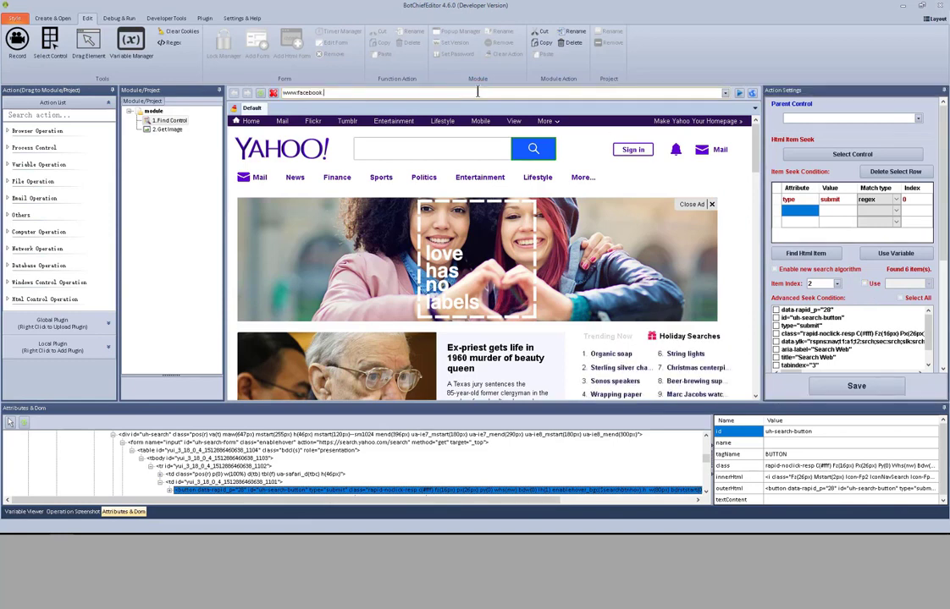
{"action": "left_click", "coordinate": [739, 93]}
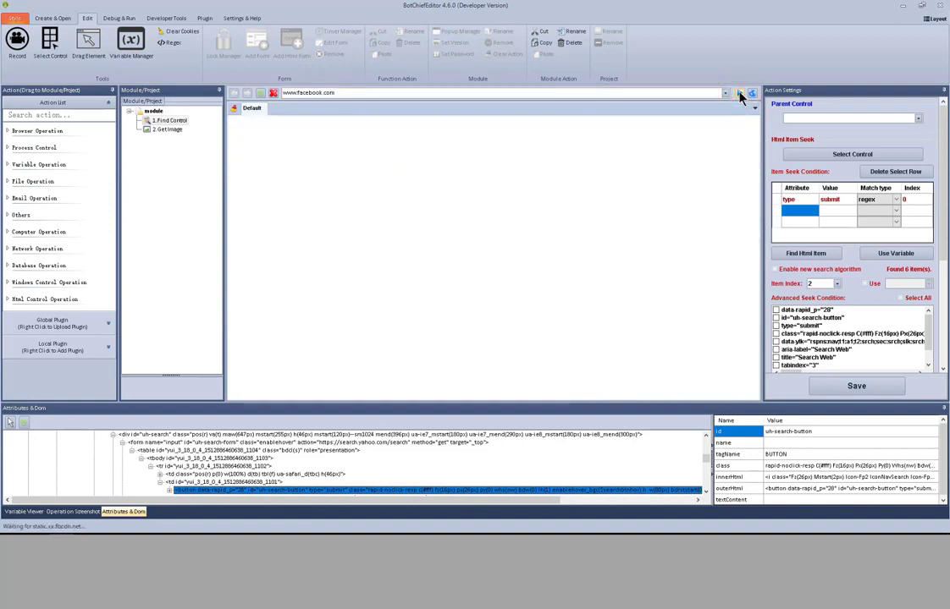
Log in to Facebook with the account's phone number and password.
{"action": "left_click", "coordinate": [610, 138]}
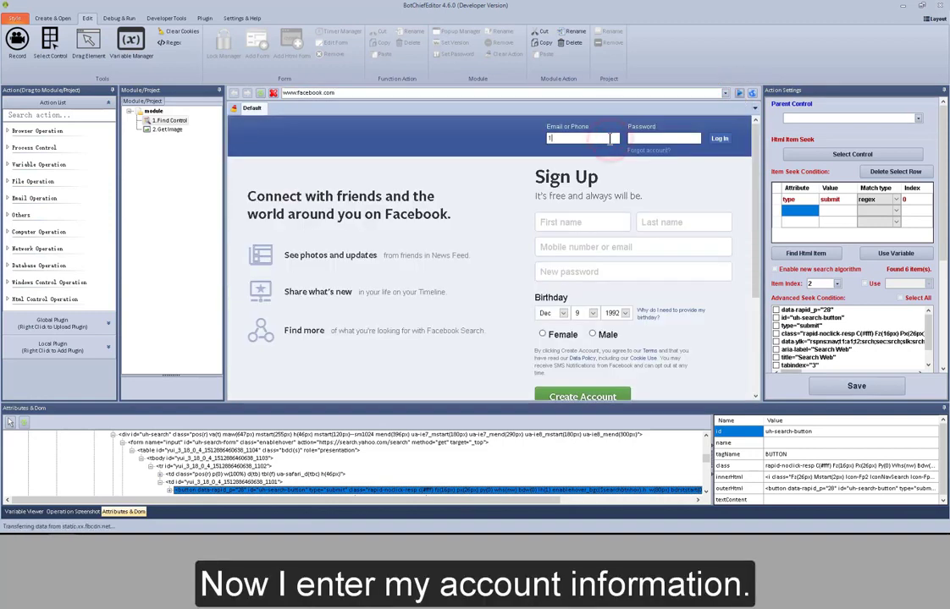
{"action": "key", "text": "Tab"}
{"action": "type", "text": "•••••••••"}
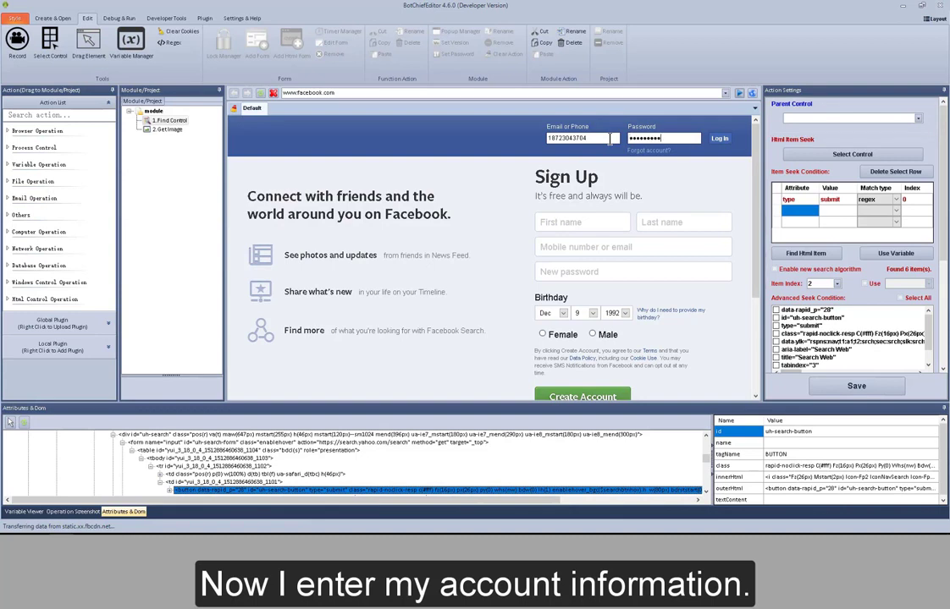
{"action": "left_click", "coordinate": [718, 140]}
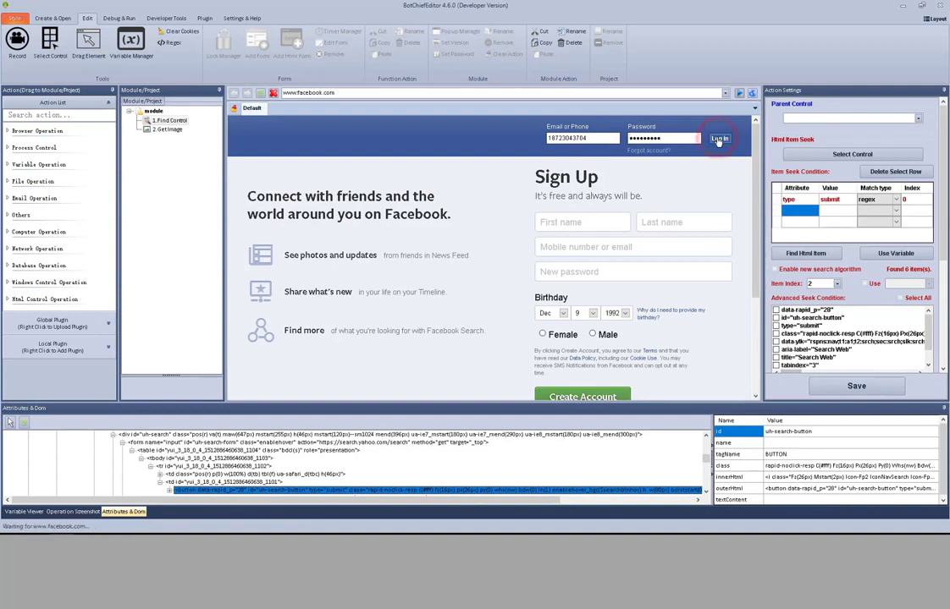
Search Facebook for "dog food" and show only the People results.
{"action": "left_click", "coordinate": [392, 126]}
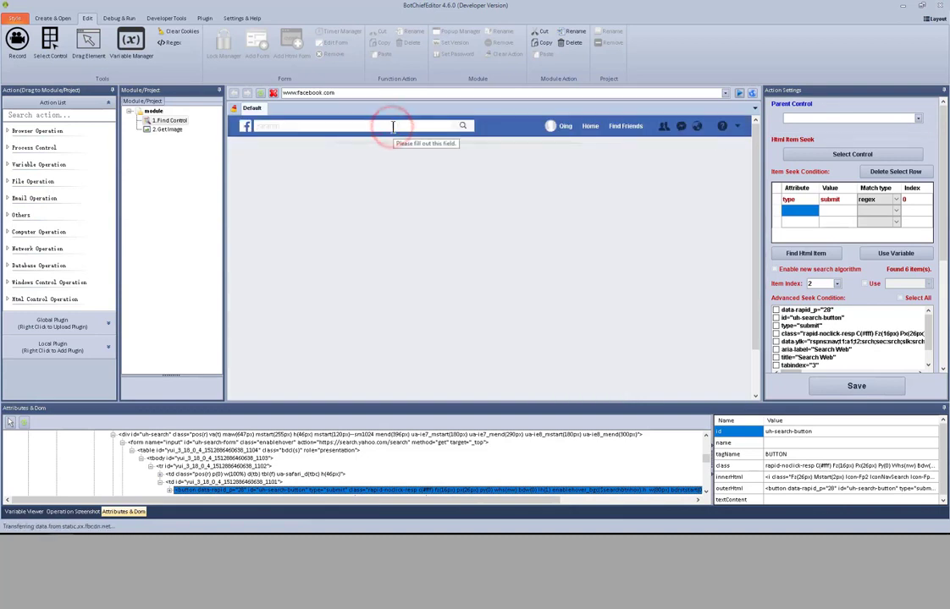
{"action": "type", "text": "do"}
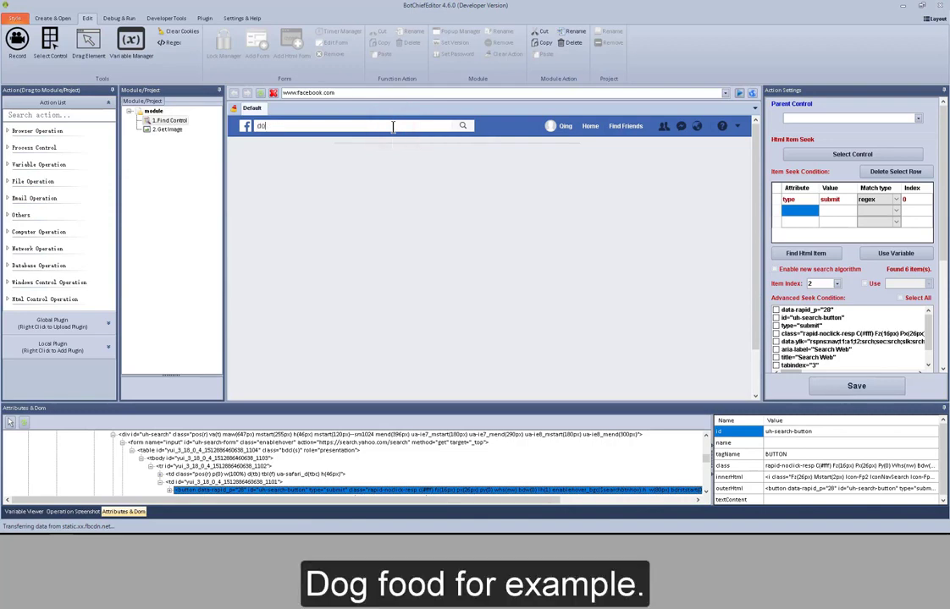
{"action": "type", "text": "g food"}
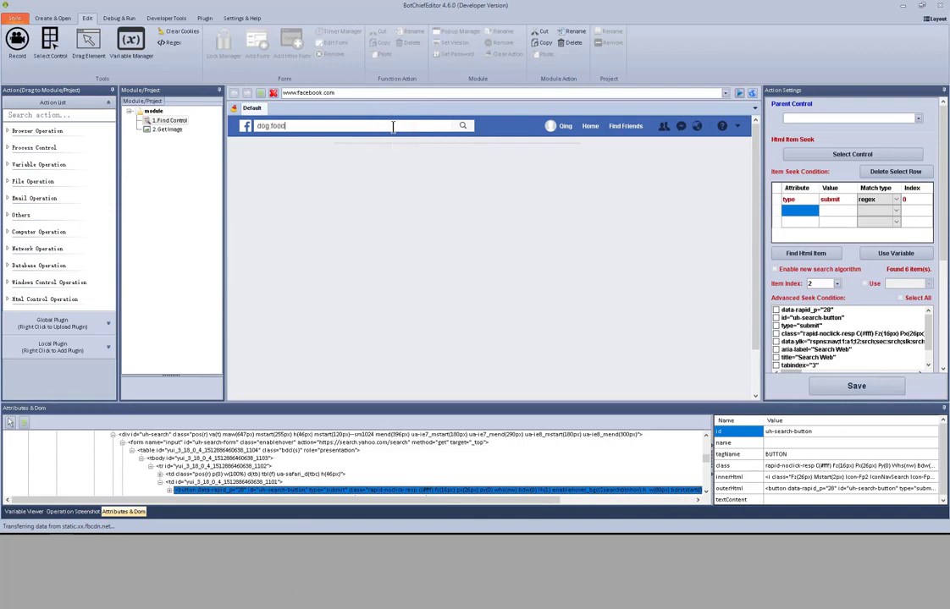
{"action": "left_click", "coordinate": [463, 129]}
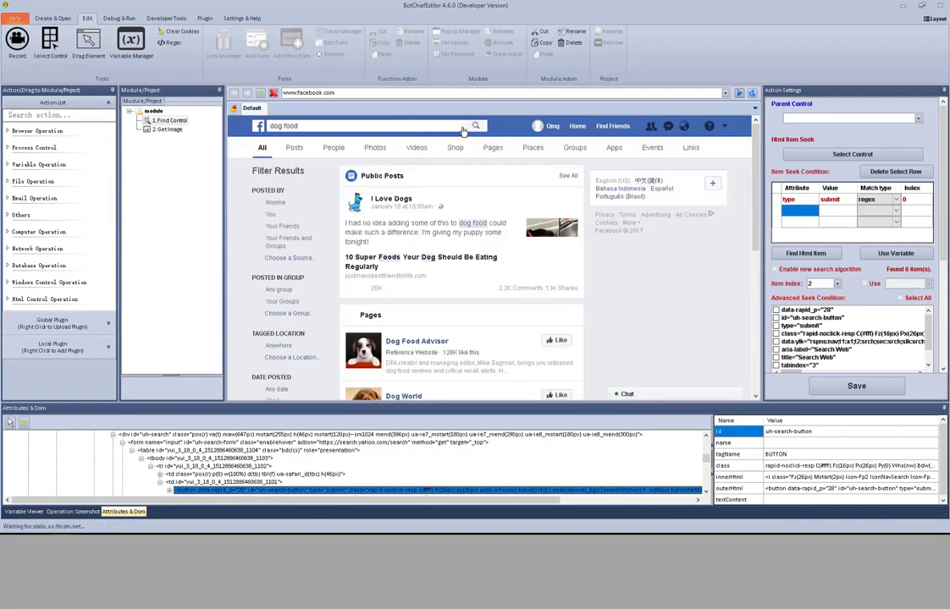
{"action": "left_click", "coordinate": [334, 150]}
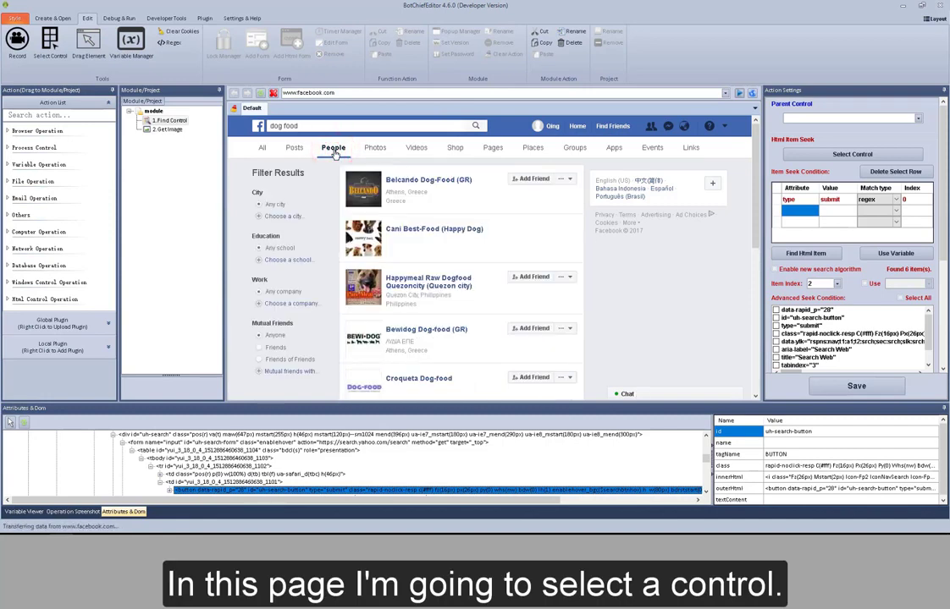
Select the first result's Add Friend button as the control to find and test its seek conditions with Find Html Item.
{"action": "left_click", "coordinate": [814, 154]}
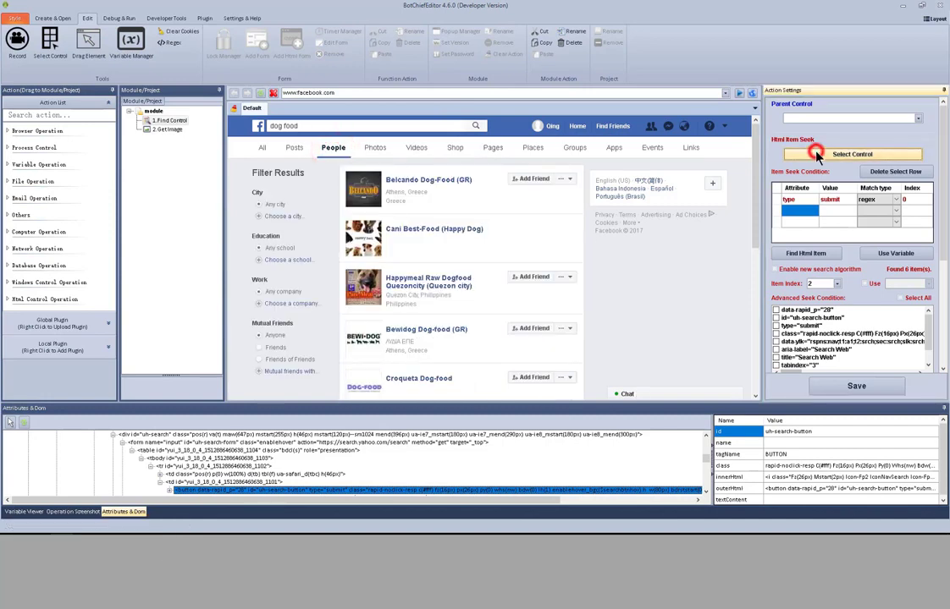
{"action": "left_click", "coordinate": [533, 180]}
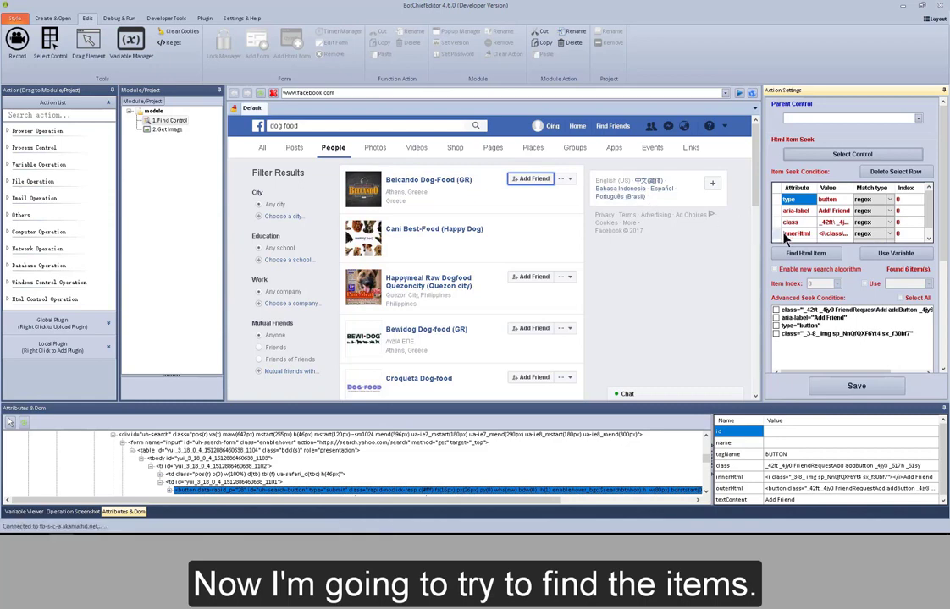
{"action": "left_click", "coordinate": [808, 255]}
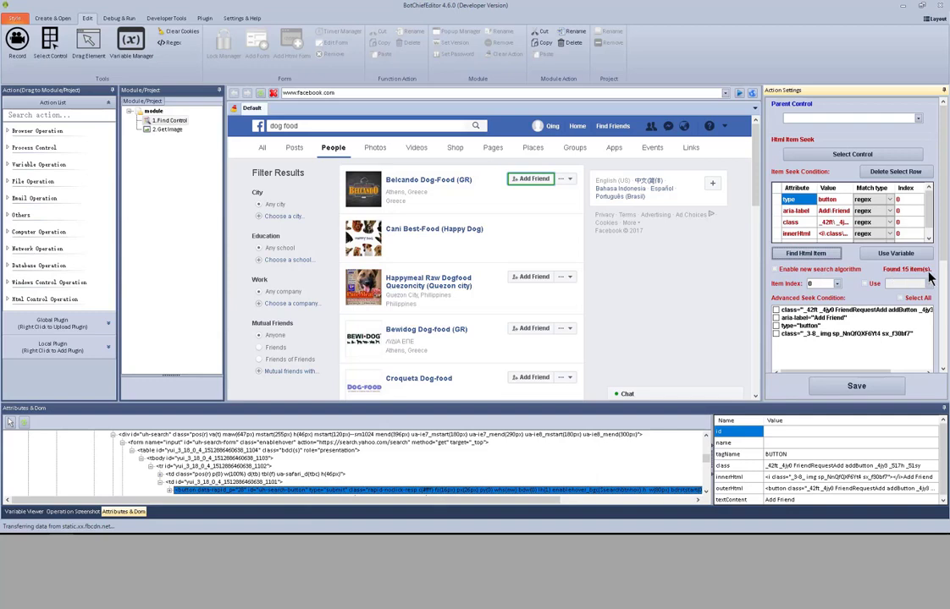
Set the item index to 1, 2 and 3 in turn to locate the matching Add Friend buttons in the People results.
{"action": "left_click", "coordinate": [837, 284]}
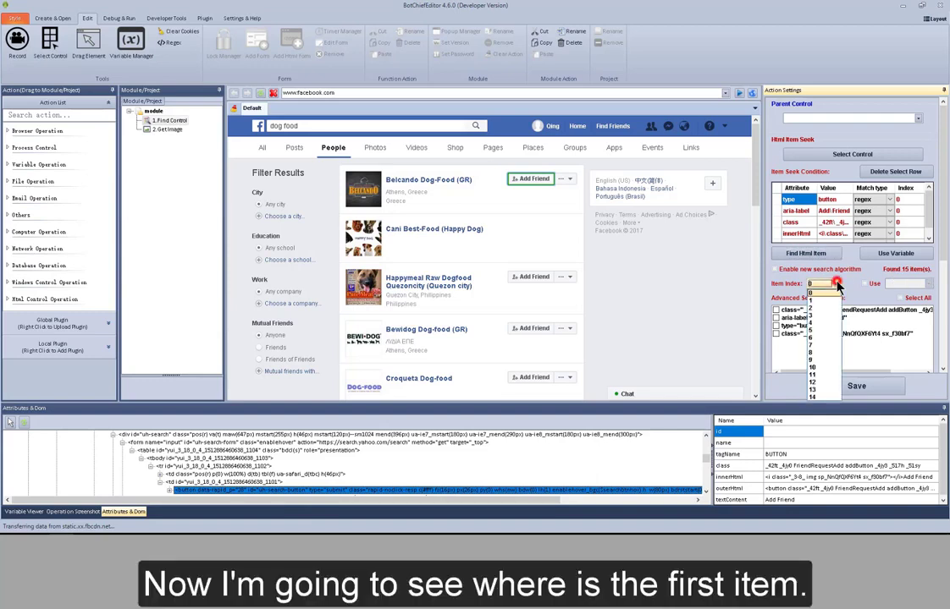
{"action": "left_click", "coordinate": [823, 298]}
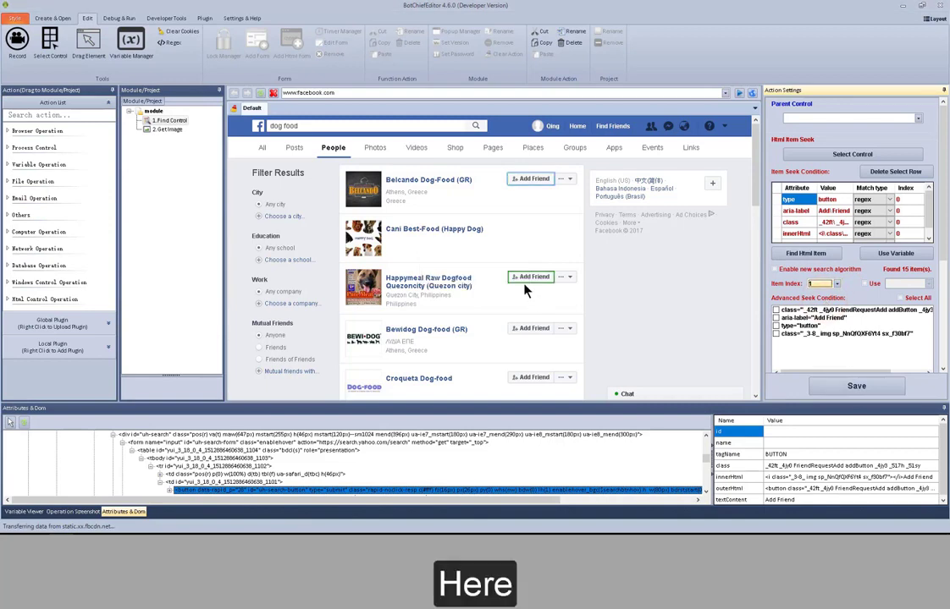
{"action": "left_click", "coordinate": [836, 285]}
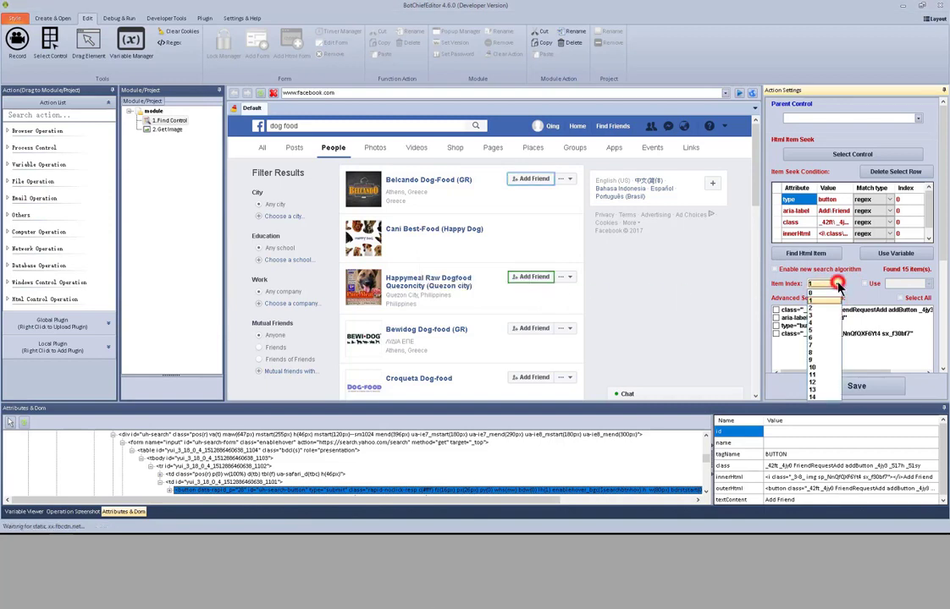
{"action": "left_click", "coordinate": [821, 310]}
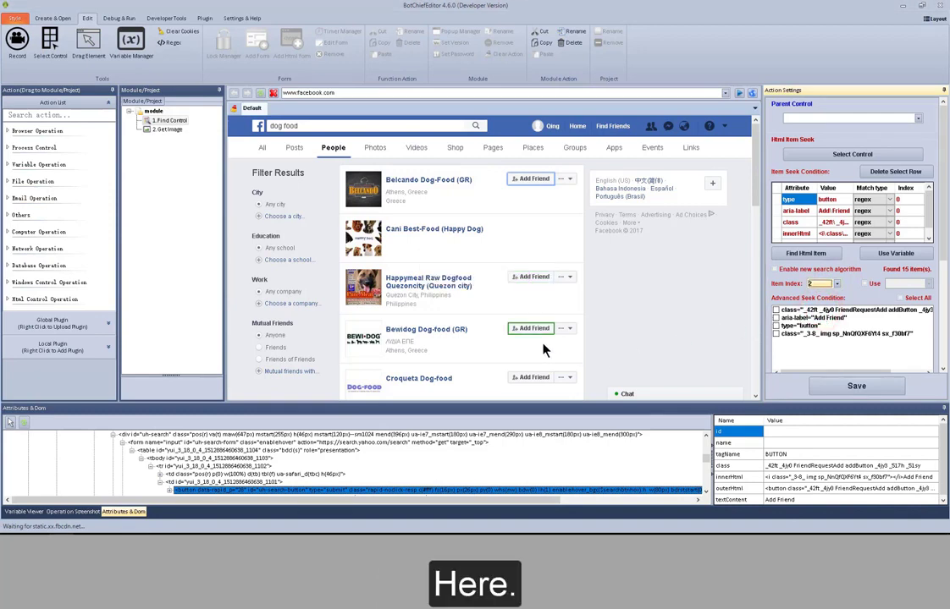
{"action": "left_click_drag", "start_coordinate": [755, 193], "coordinate": [758, 240]}
{"action": "left_click", "coordinate": [836, 284]}
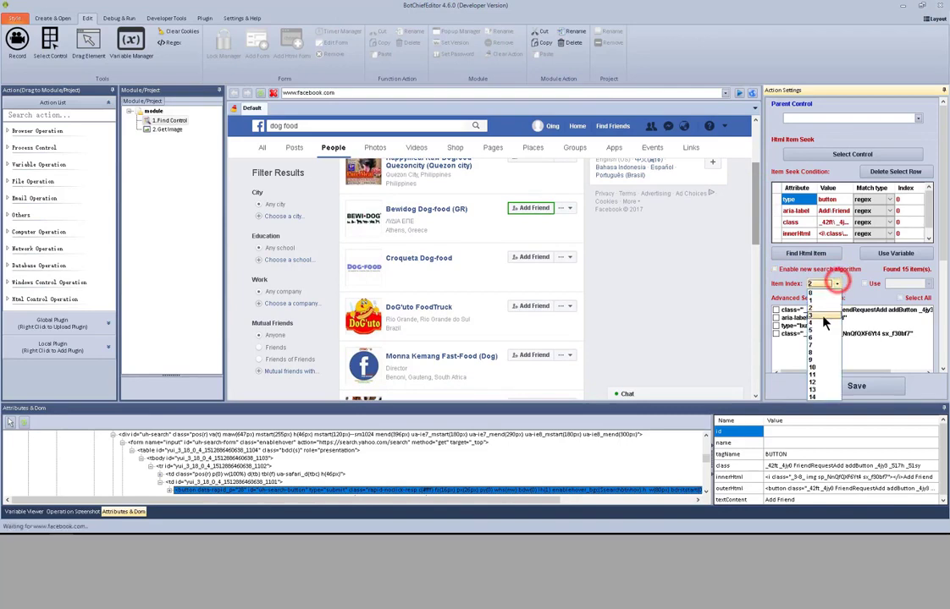
{"action": "left_click", "coordinate": [823, 317]}
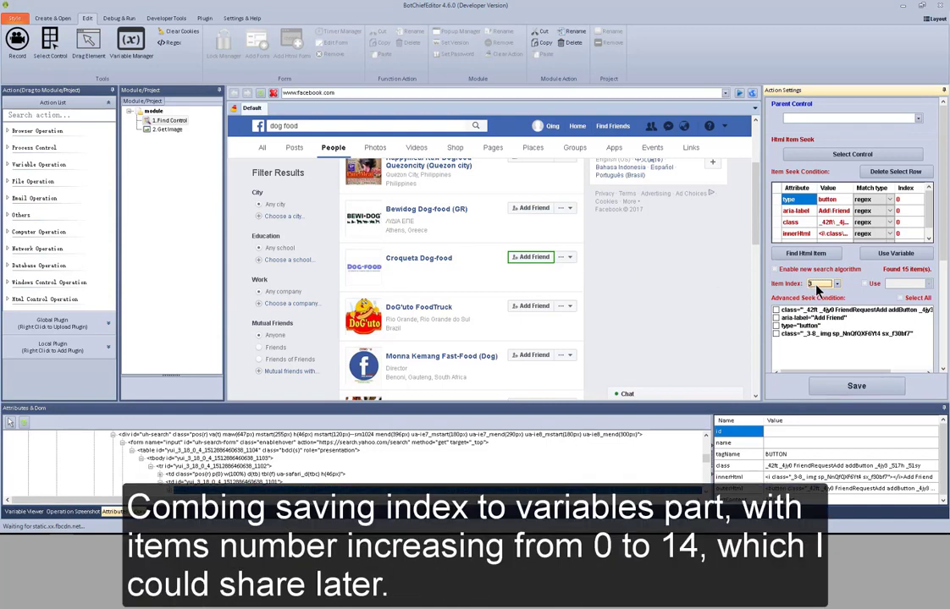
{"action": "left_click", "coordinate": [838, 285]}
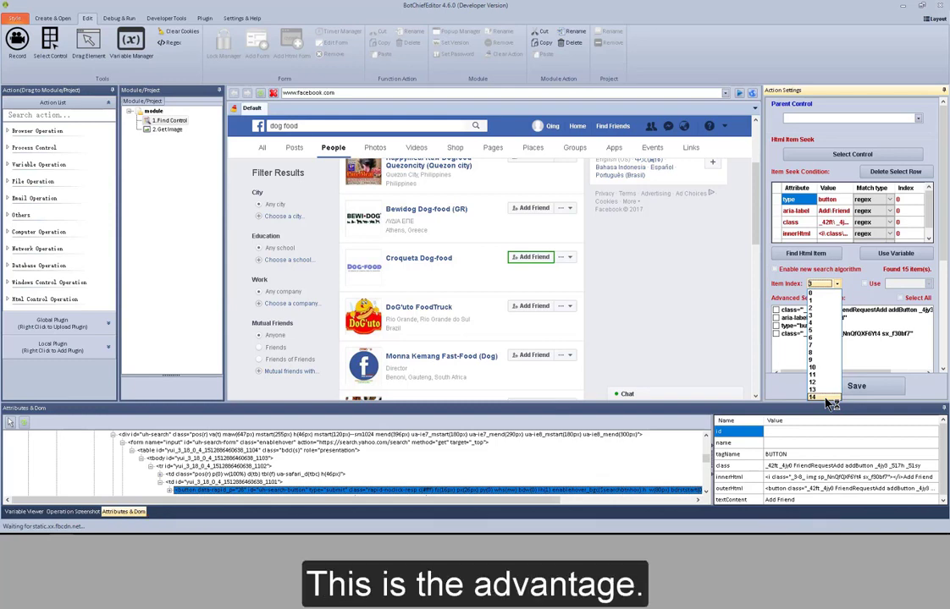
{"action": "left_click", "coordinate": [836, 285]}
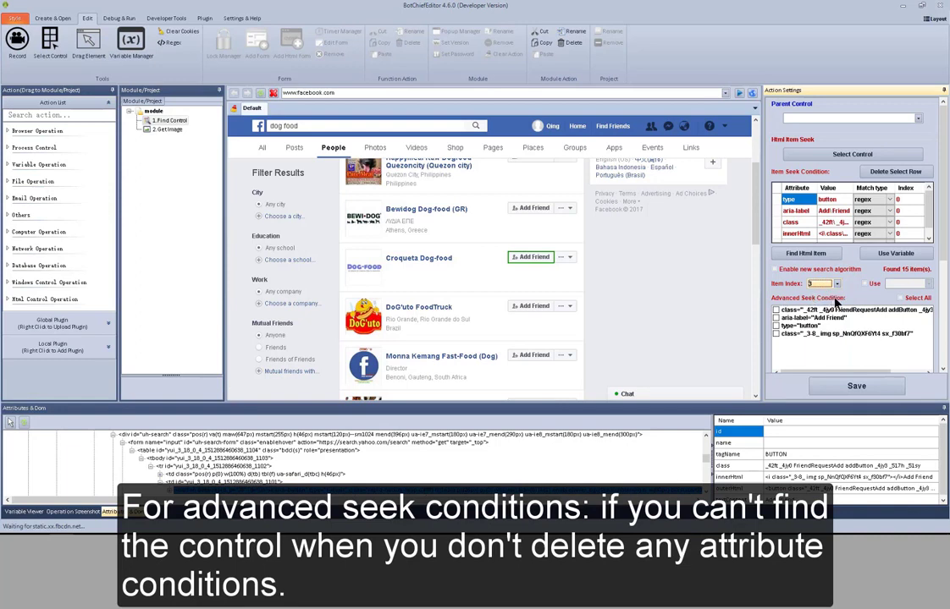
Add the advanced seek conditions aria-label="Add Friend" and type="button" to the item seek conditions.
{"action": "left_click", "coordinate": [942, 243]}
{"action": "left_click_drag", "start_coordinate": [946, 261], "coordinate": [946, 275]}
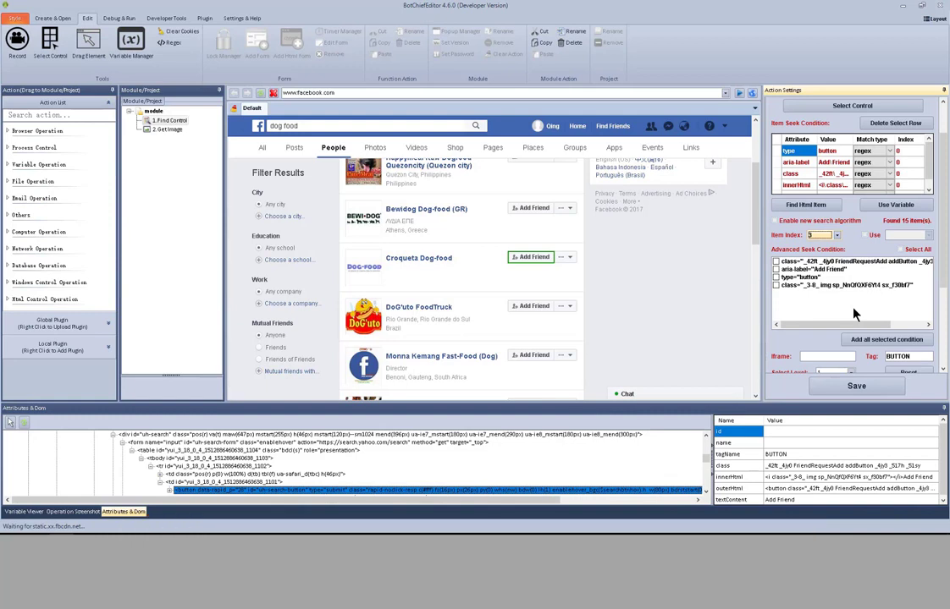
{"action": "left_click", "coordinate": [901, 250]}
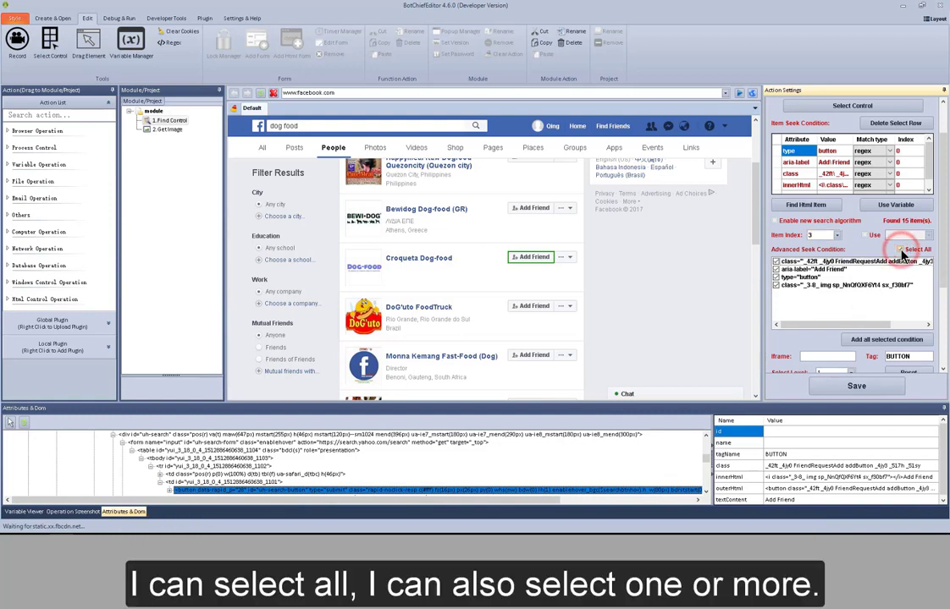
{"action": "left_click", "coordinate": [776, 269]}
{"action": "left_click", "coordinate": [776, 277]}
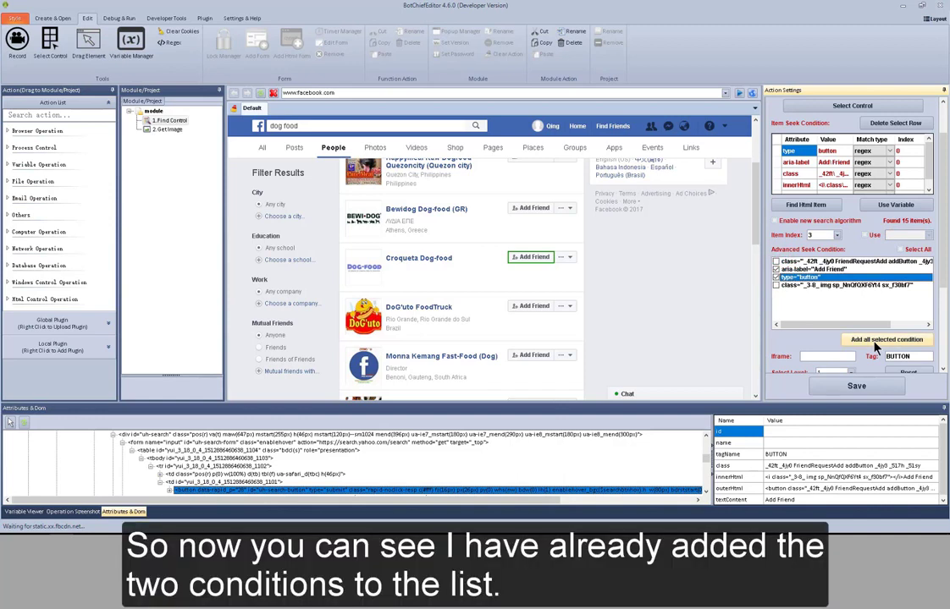
{"action": "left_click", "coordinate": [876, 342]}
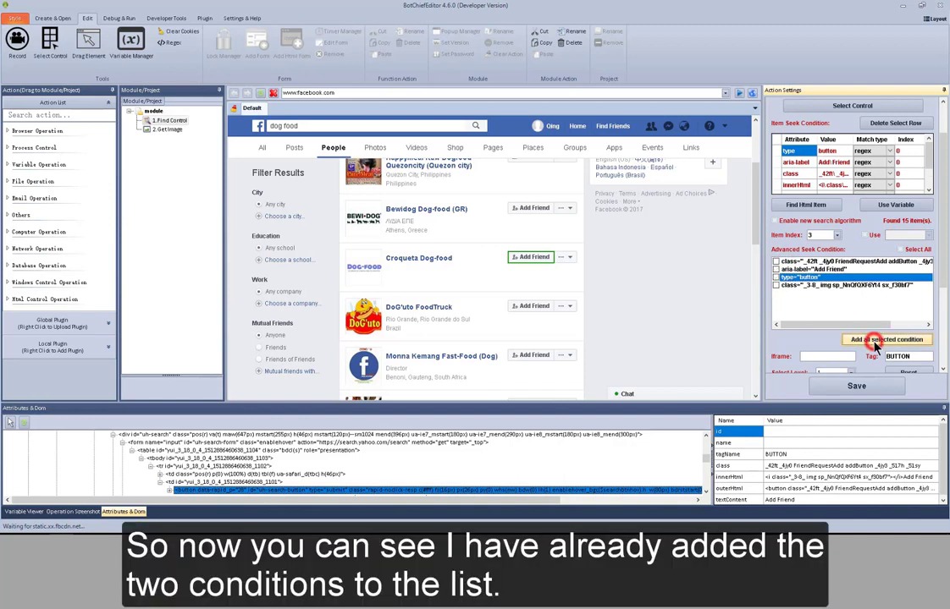
{"action": "left_click", "coordinate": [929, 188]}
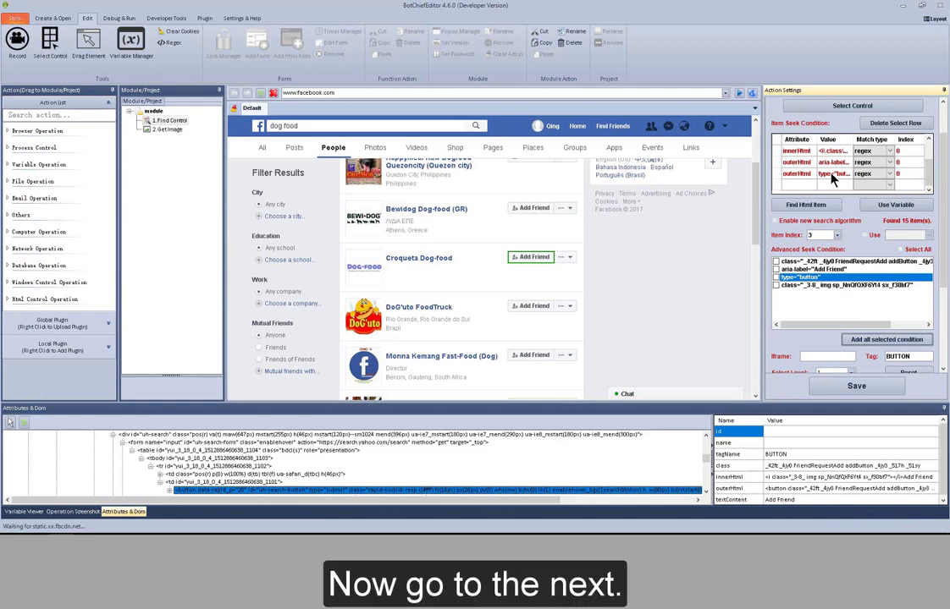
Reset all seek conditions of the Find Control action.
{"action": "left_click", "coordinate": [943, 194]}
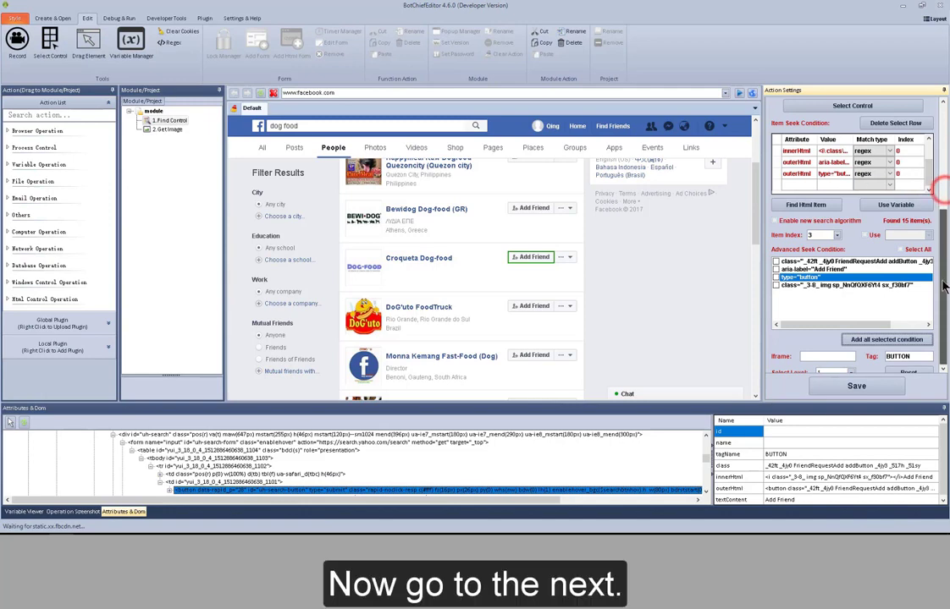
{"action": "left_click_drag", "start_coordinate": [944, 194], "coordinate": [943, 296]}
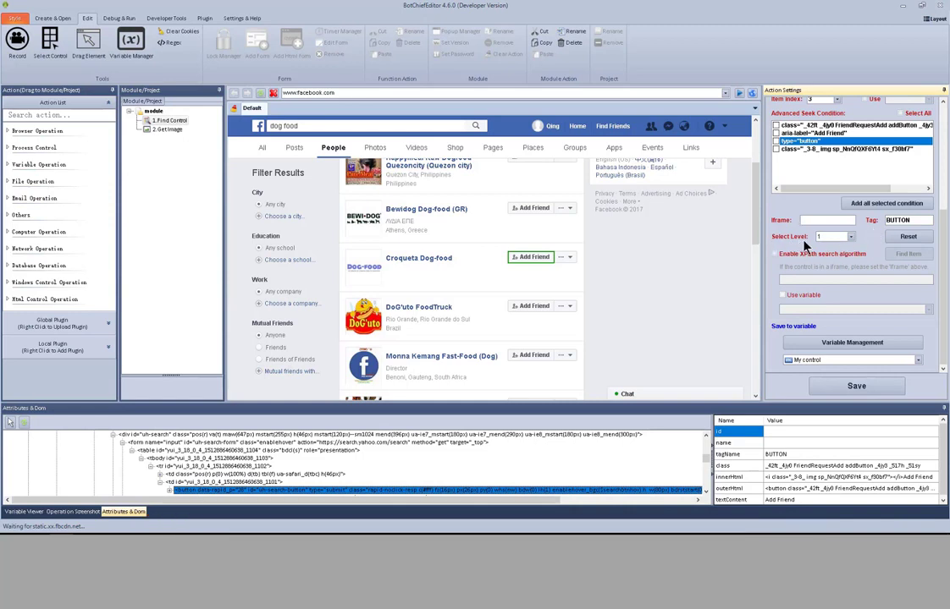
{"action": "left_click", "coordinate": [906, 239]}
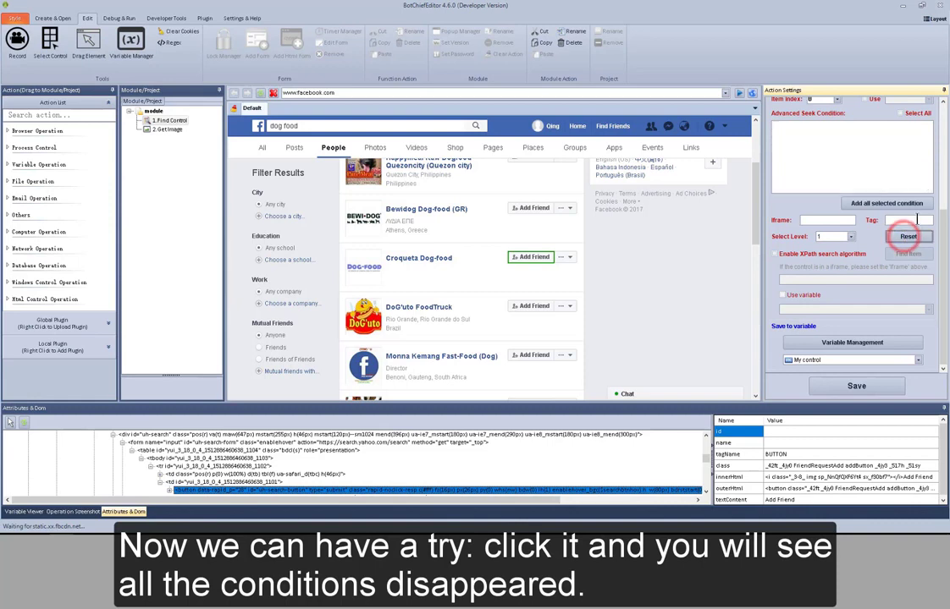
{"action": "left_click", "coordinate": [942, 161]}
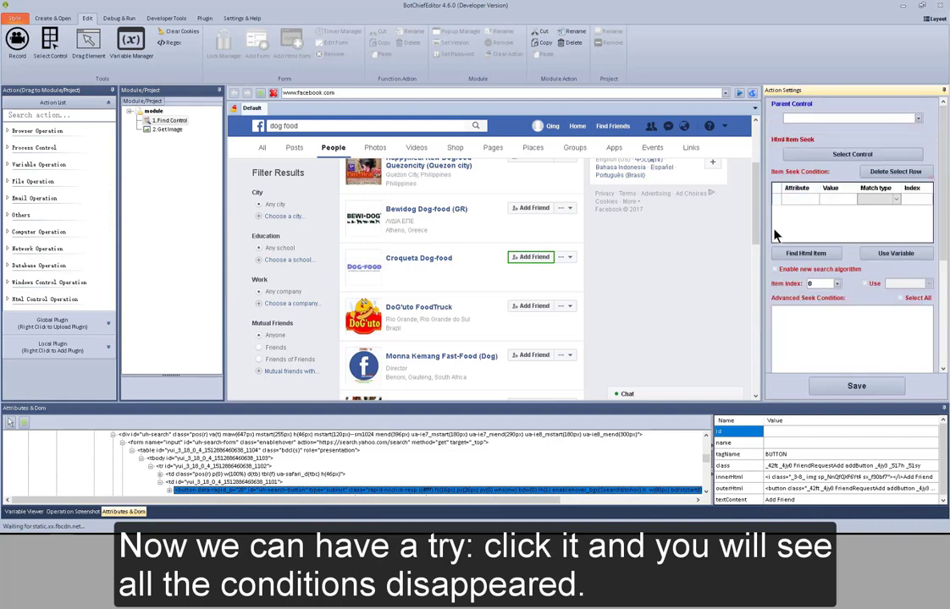
Enable the XPath search algorithm for the Find Control action.
{"action": "left_click", "coordinate": [943, 316]}
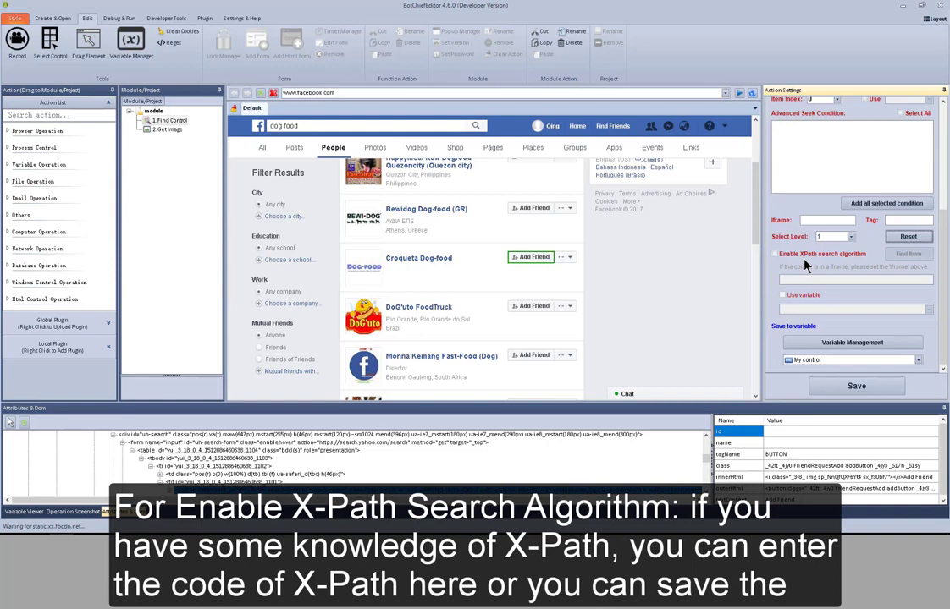
{"action": "left_click", "coordinate": [778, 255]}
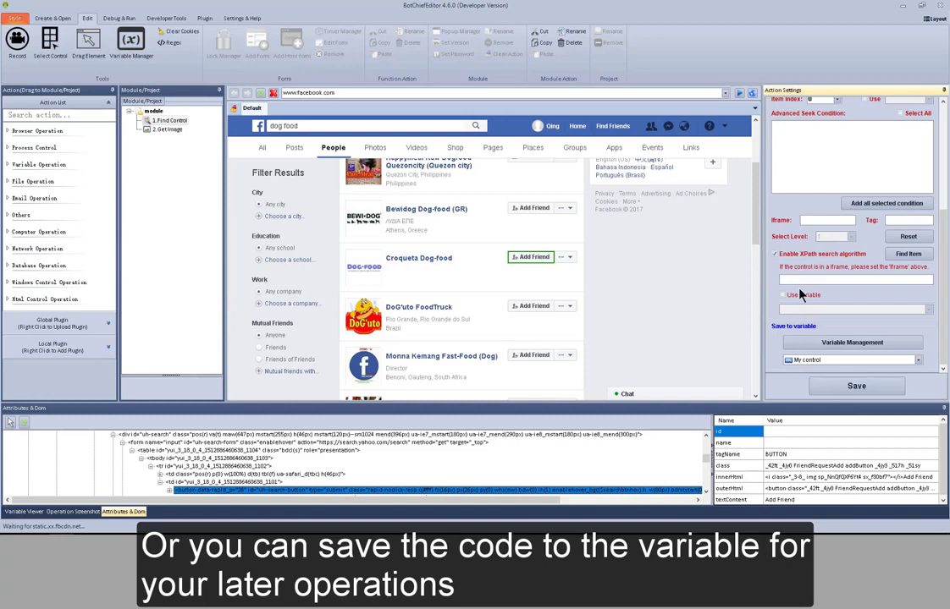
{"action": "left_click", "coordinate": [799, 295]}
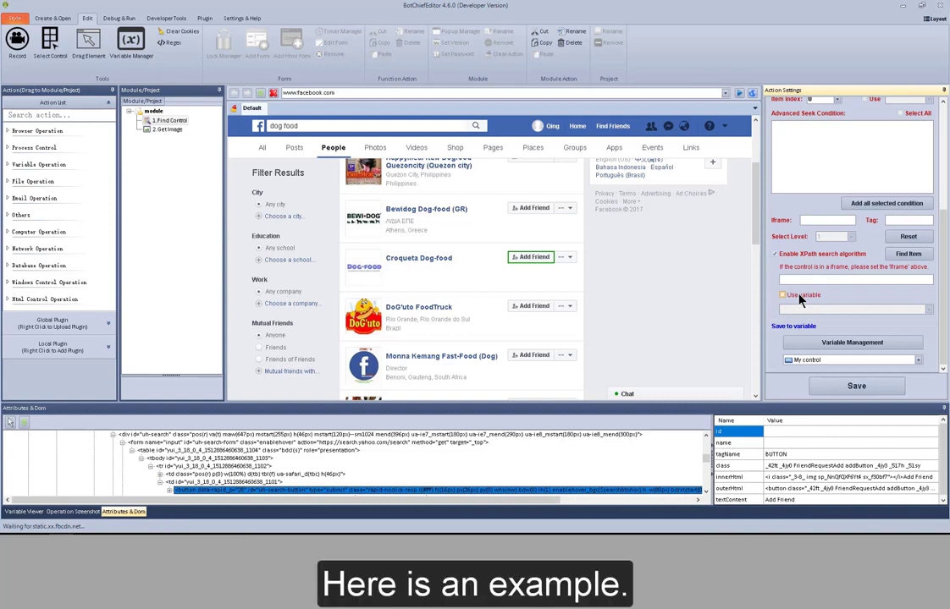
Switch to Chrome and open Developer Tools on the Yahoo homepage.
{"action": "key", "text": "alt+Tab"}
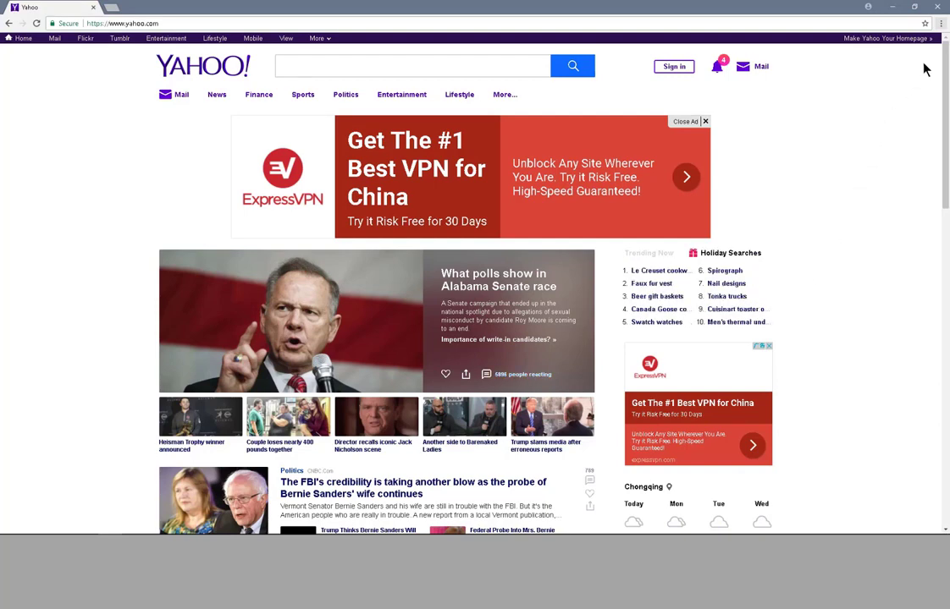
{"action": "left_click", "coordinate": [941, 24]}
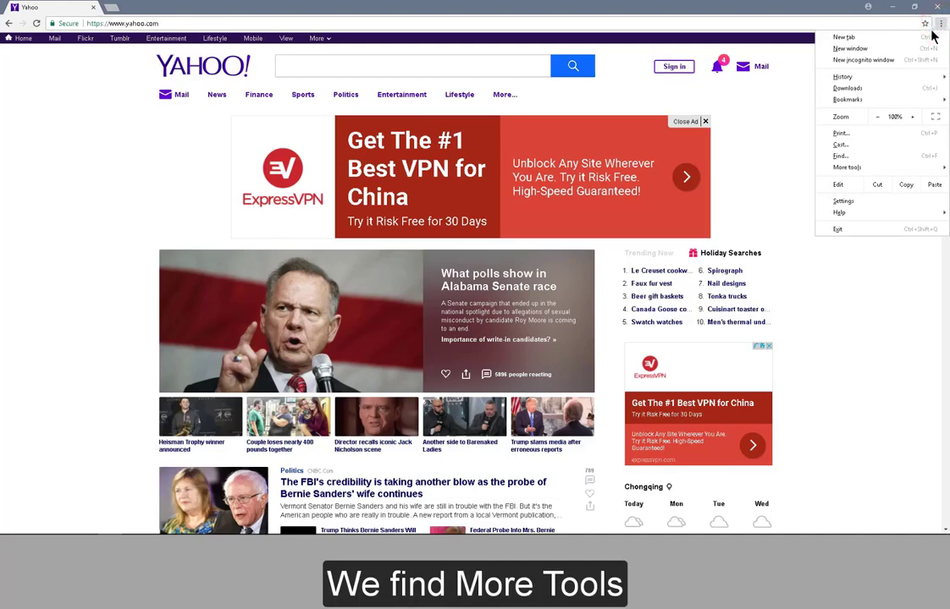
{"action": "mouse_move", "coordinate": [861, 173]}
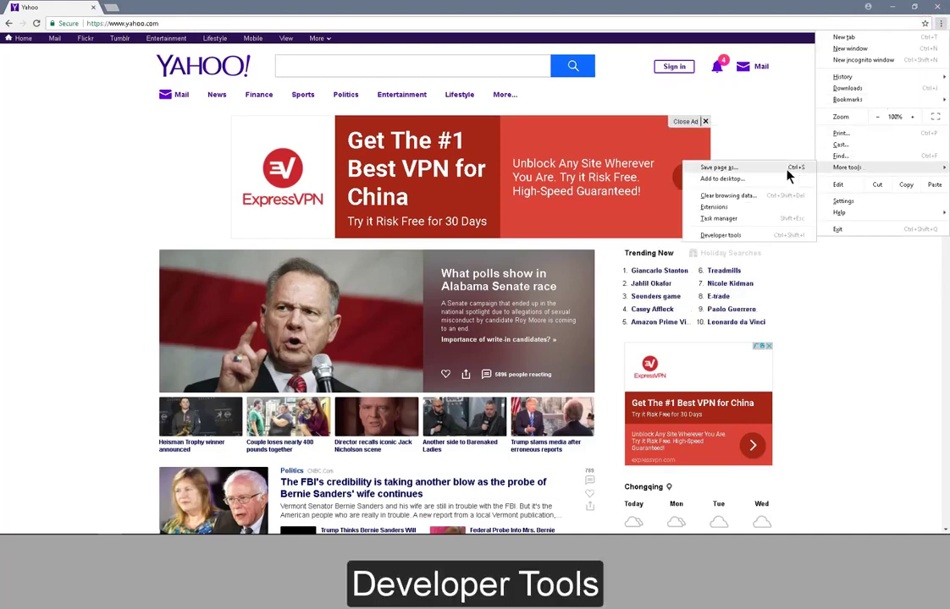
{"action": "left_click", "coordinate": [751, 237]}
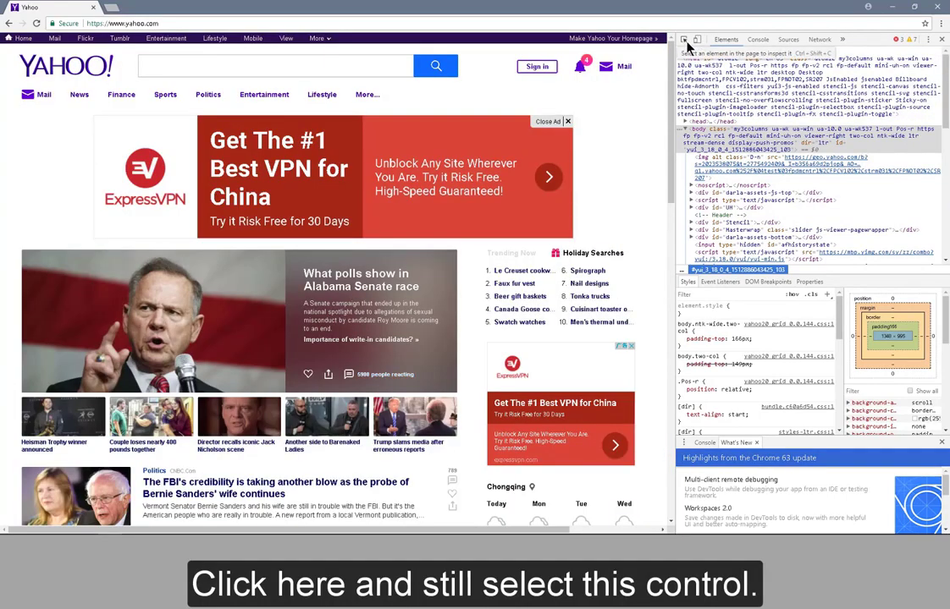
Inspect the Yahoo homepage's search button and copy its XPath from the element tree.
{"action": "left_click", "coordinate": [685, 42]}
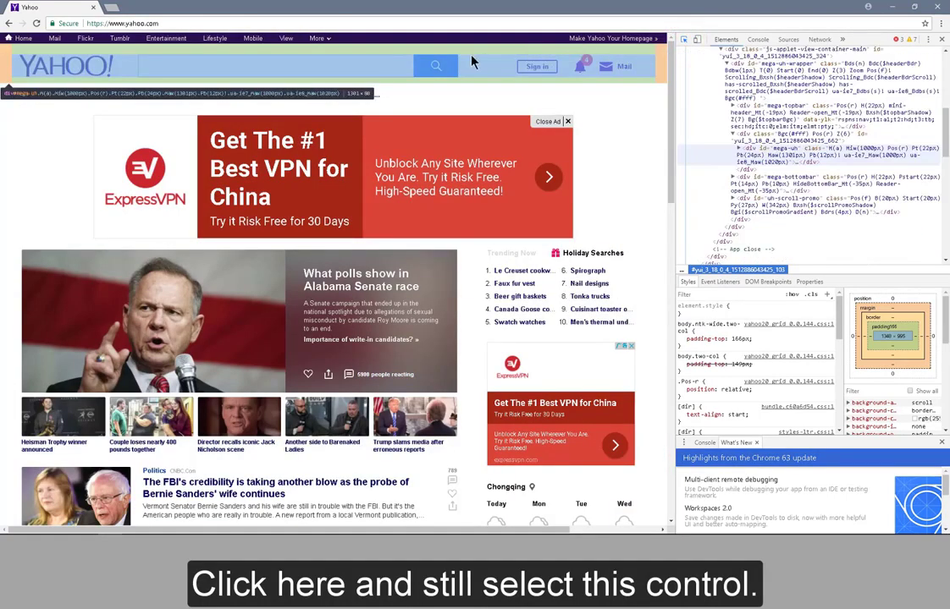
{"action": "left_click", "coordinate": [448, 72]}
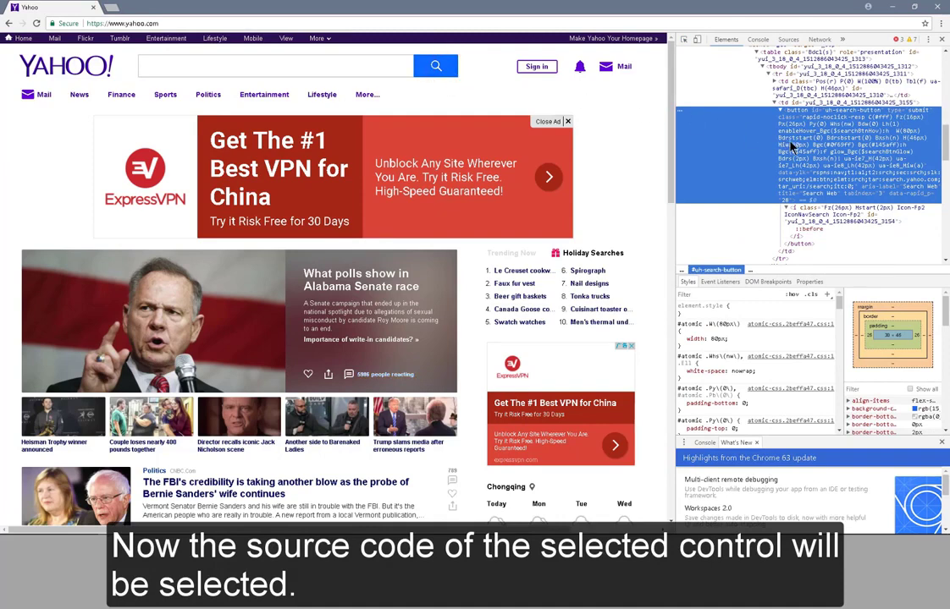
{"action": "right_click", "coordinate": [873, 148]}
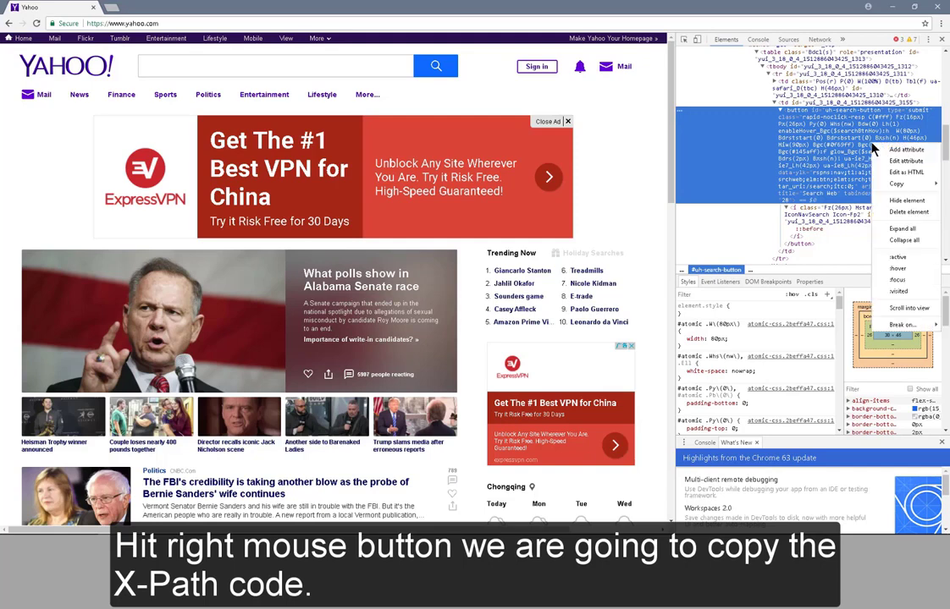
{"action": "mouse_move", "coordinate": [895, 186]}
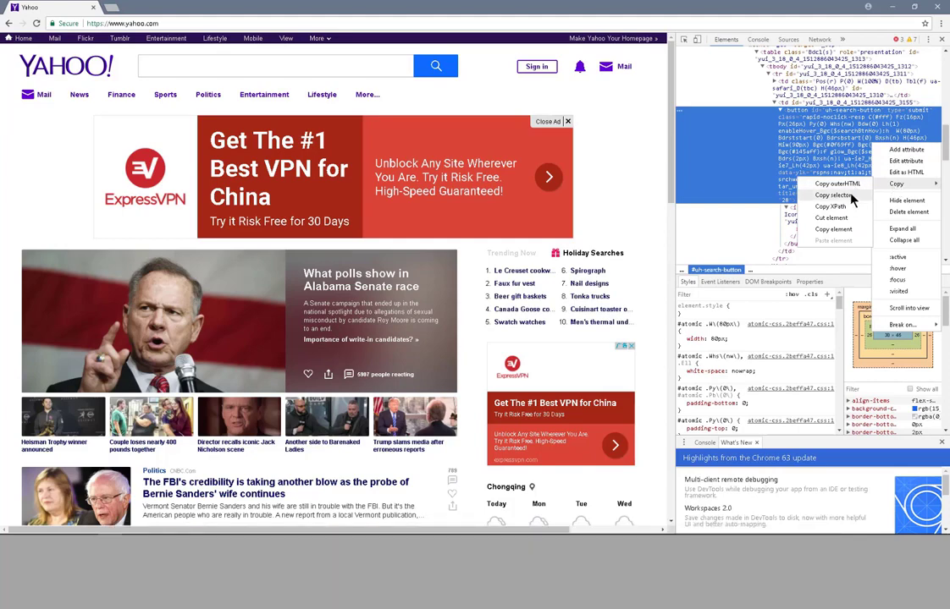
{"action": "left_click", "coordinate": [845, 209]}
{"action": "key", "text": "alt+Tab"}
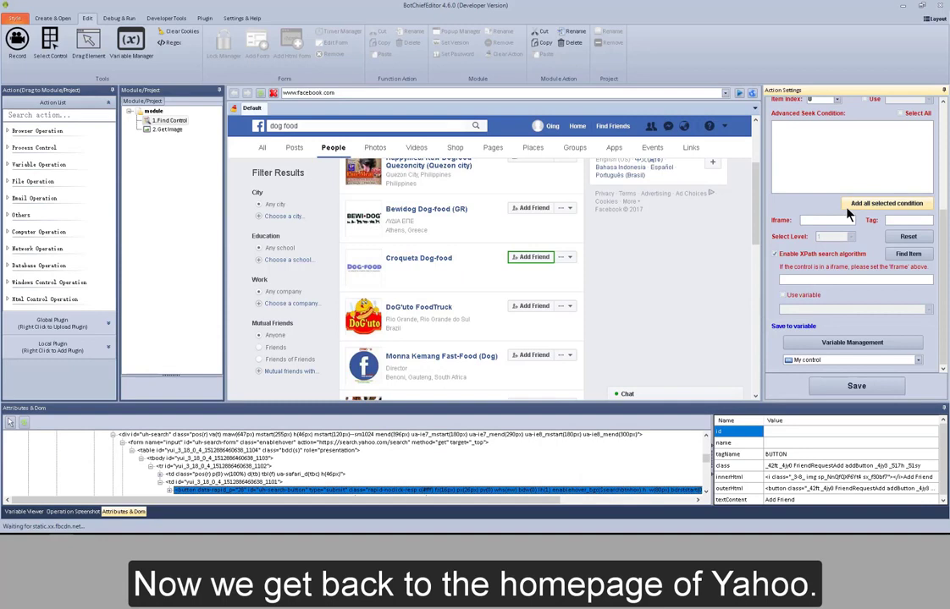
{"action": "left_click", "coordinate": [579, 93]}
{"action": "type", "text": "www.yahoo.com"}
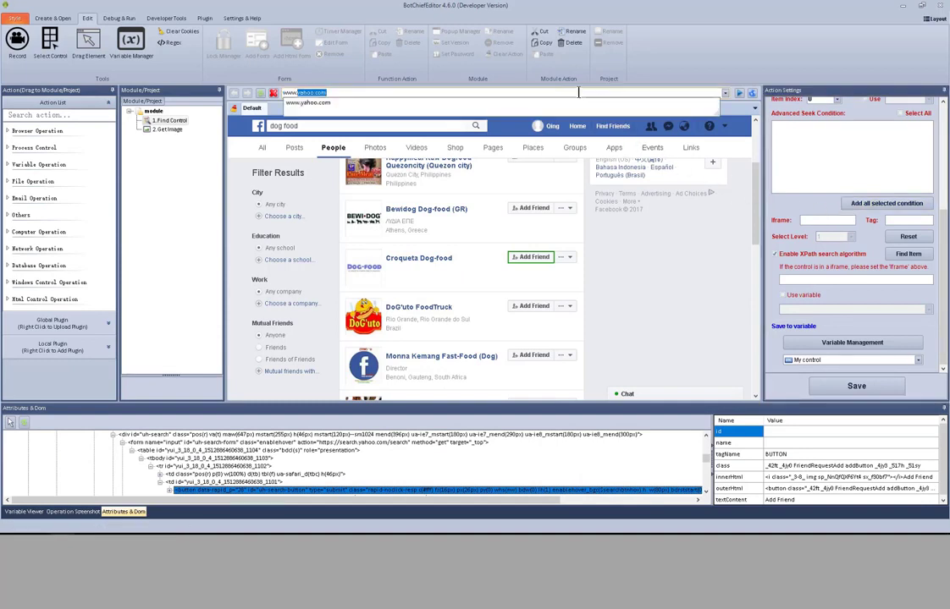
{"action": "key", "text": "Down"}
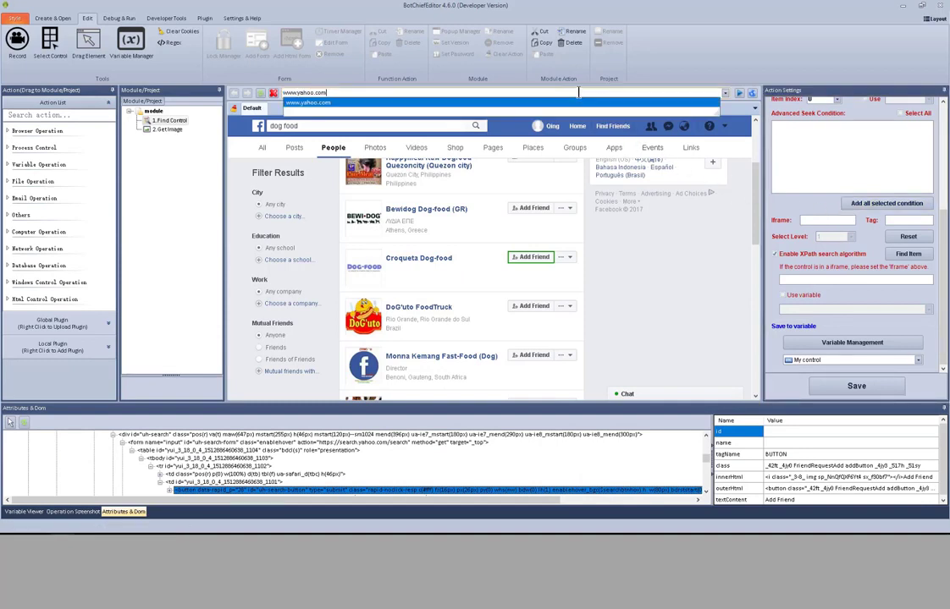
{"action": "key", "text": "Return"}
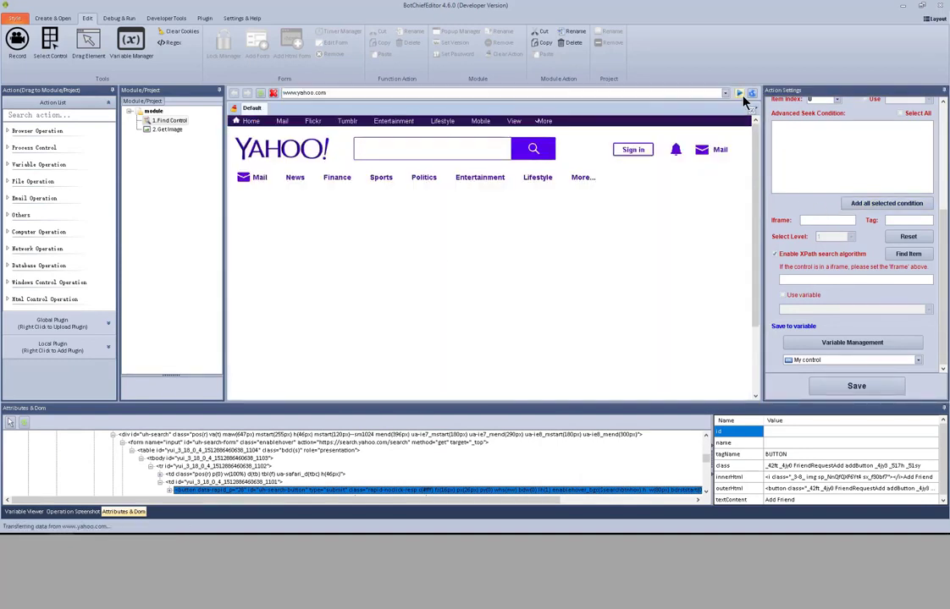
{"action": "left_click", "coordinate": [815, 281]}
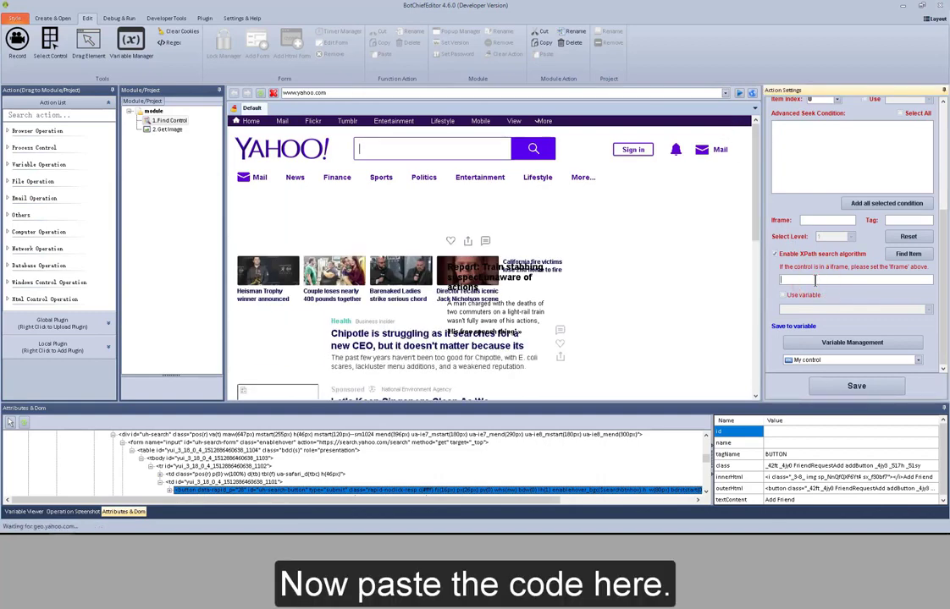
{"action": "right_click", "coordinate": [815, 281]}
{"action": "left_click", "coordinate": [825, 322]}
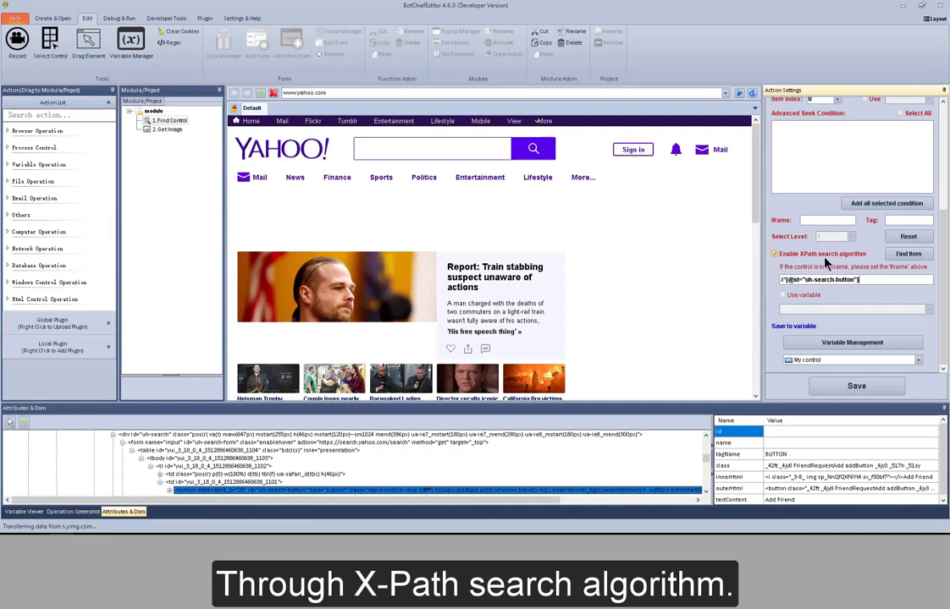
{"action": "left_click", "coordinate": [907, 255]}
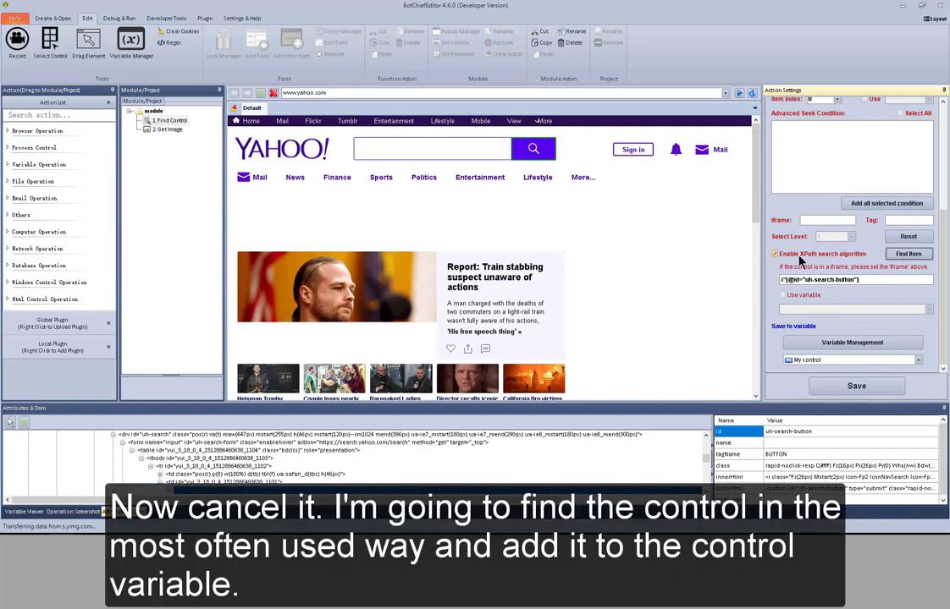
{"action": "left_click", "coordinate": [798, 258]}
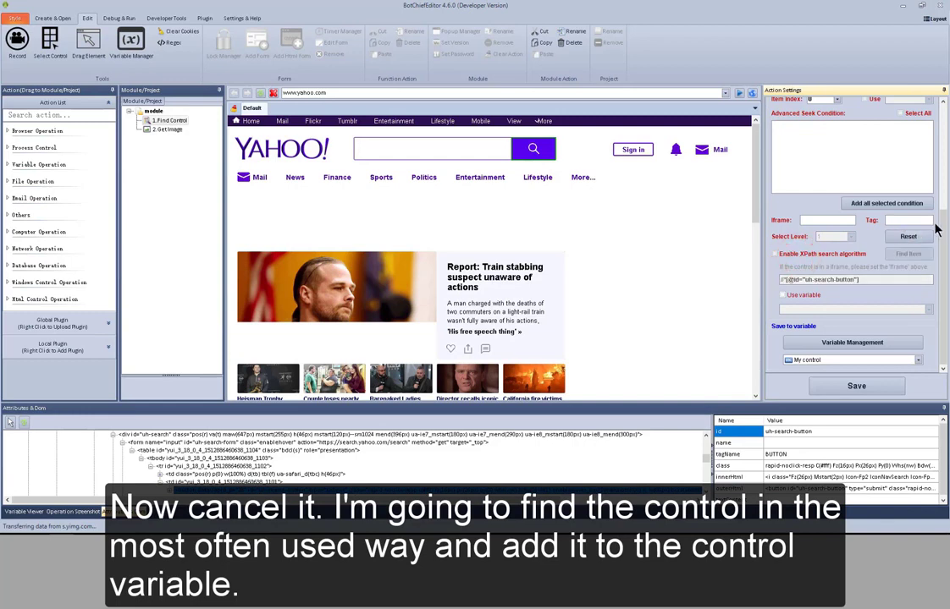
Pick the Yahoo search button as the Find Control target and test its seek conditions with Find Html Item.
{"action": "left_click_drag", "start_coordinate": [943, 226], "coordinate": [947, 130]}
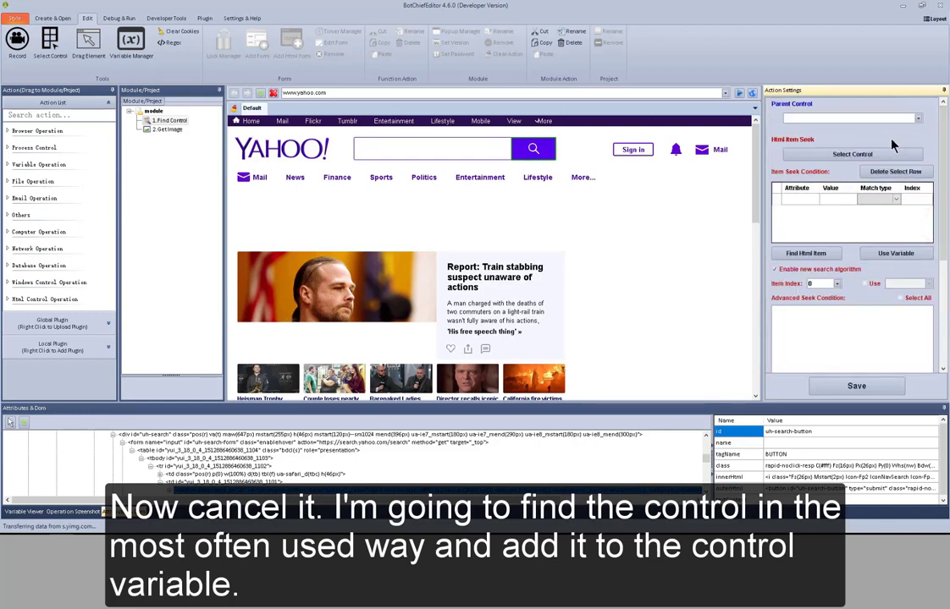
{"action": "left_click", "coordinate": [871, 154]}
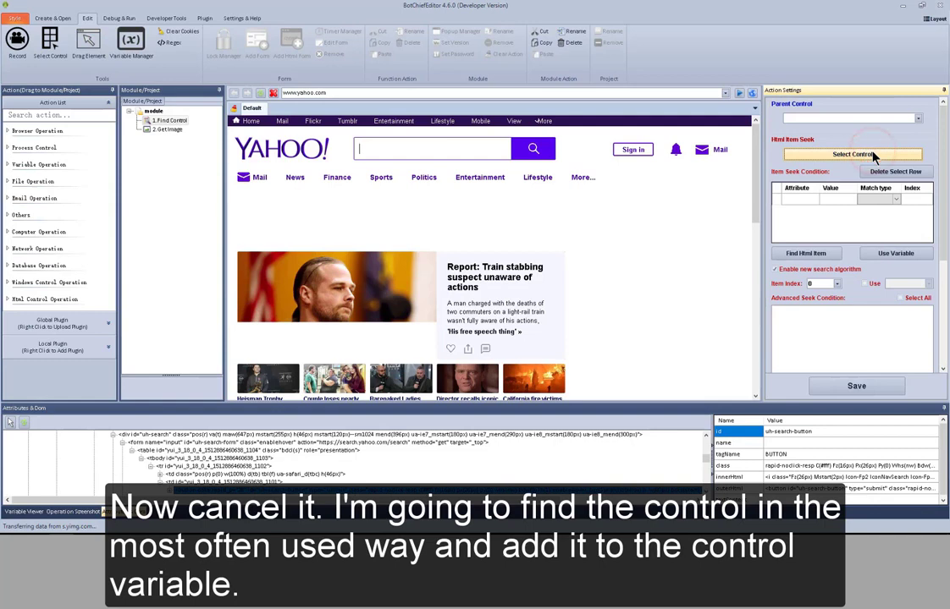
{"action": "left_click", "coordinate": [534, 151]}
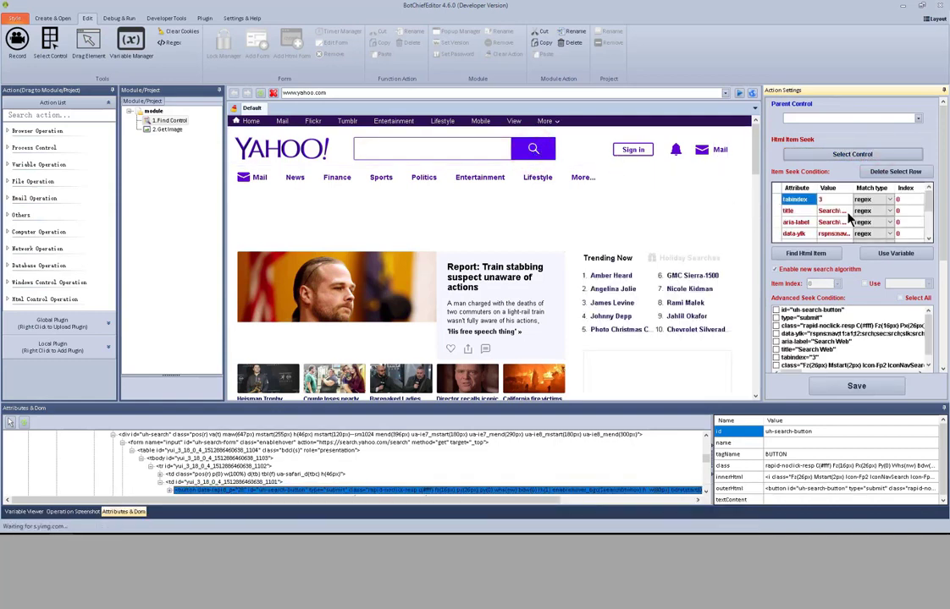
{"action": "left_click", "coordinate": [825, 255]}
Review the variables in the variable manager, store the found control in the My control variable, and save the Find Control action.
{"action": "left_click", "coordinate": [941, 312]}
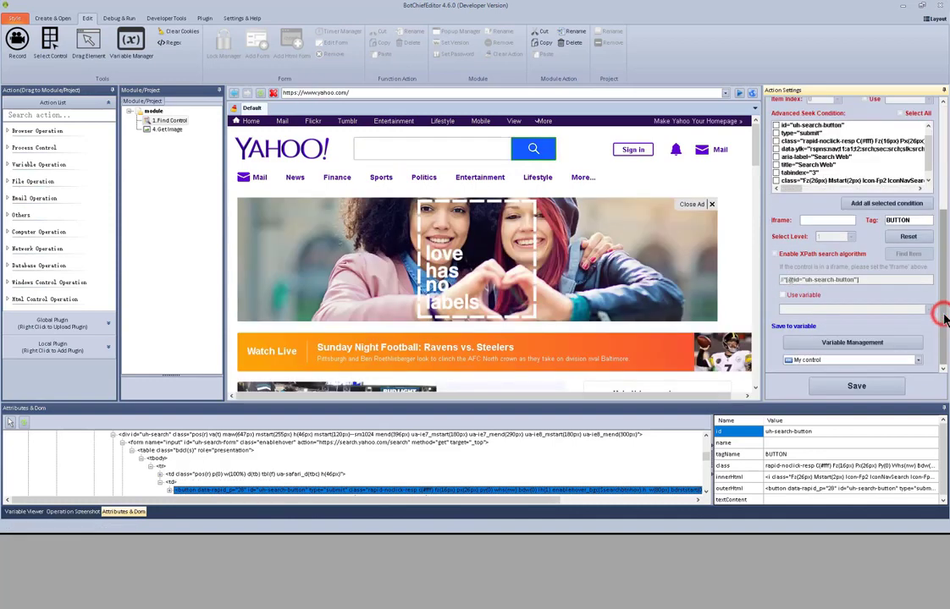
{"action": "left_click", "coordinate": [865, 348]}
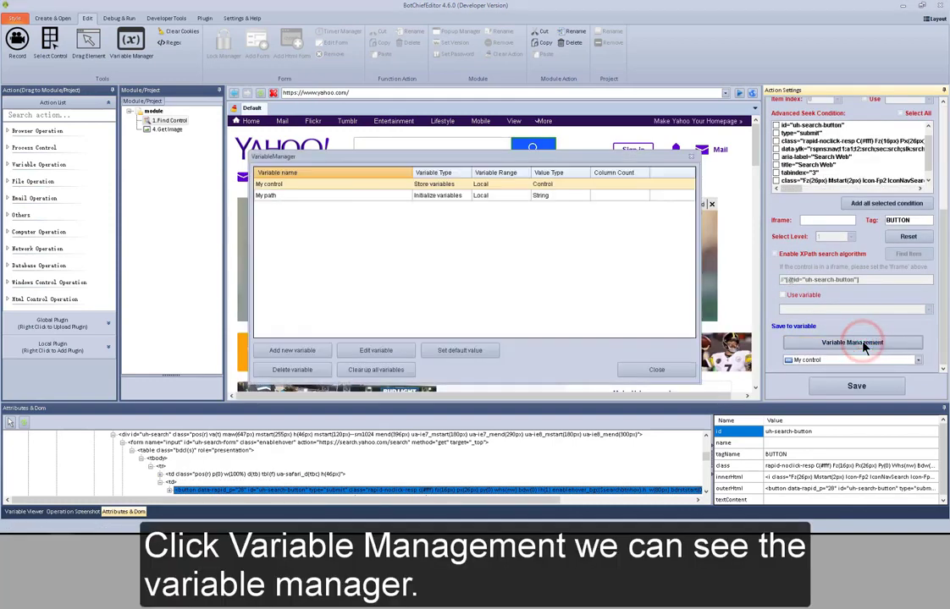
{"action": "left_click", "coordinate": [653, 367]}
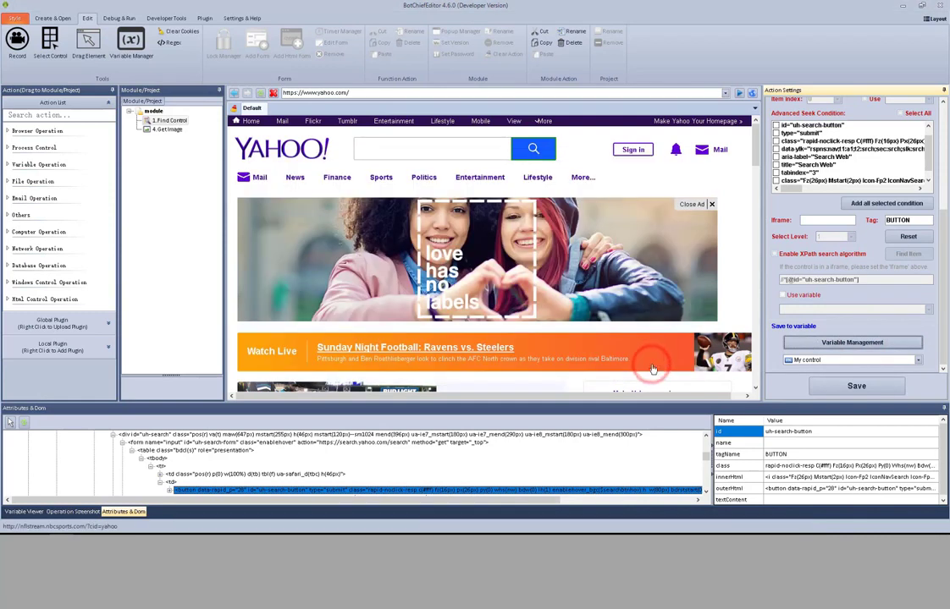
{"action": "left_click", "coordinate": [918, 362]}
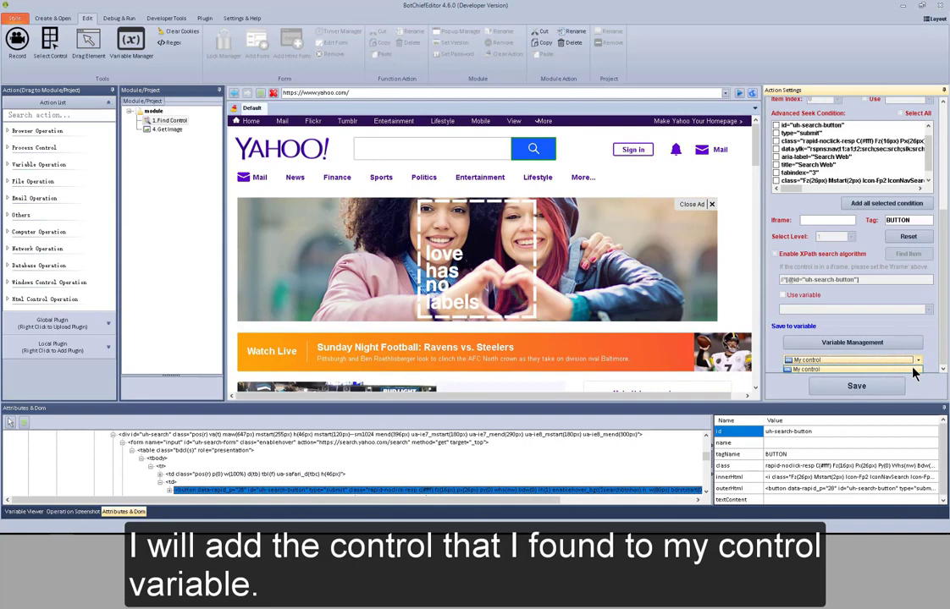
{"action": "left_click", "coordinate": [913, 370]}
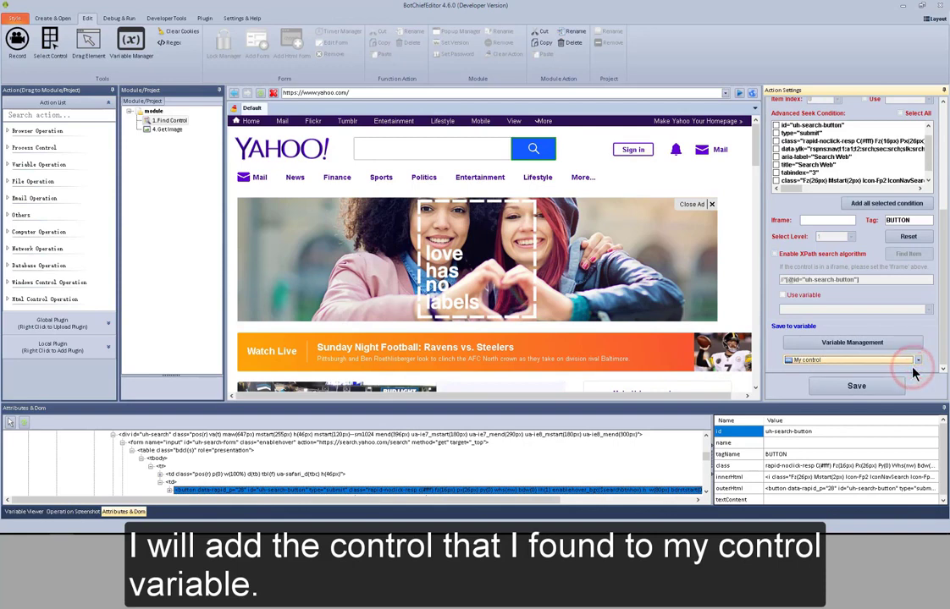
{"action": "left_click", "coordinate": [877, 389]}
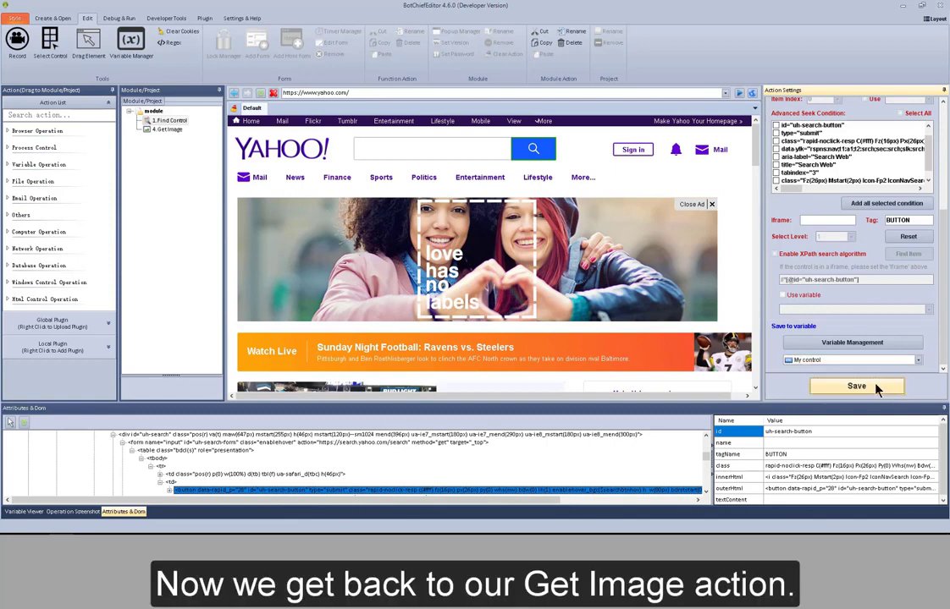
Configure the GetImage action with control variable My control and output variable My path, and save it.
{"action": "left_click", "coordinate": [168, 130]}
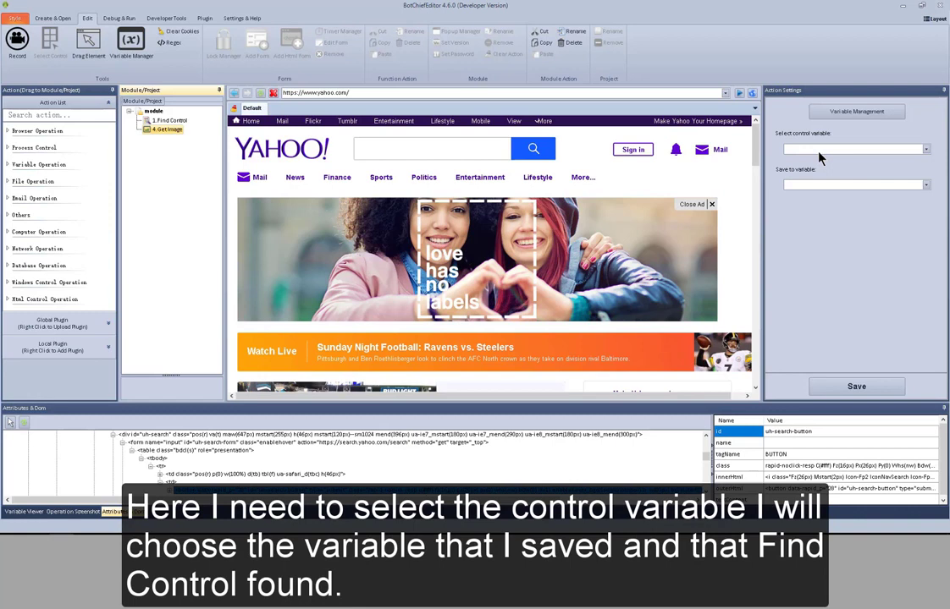
{"action": "left_click", "coordinate": [819, 152]}
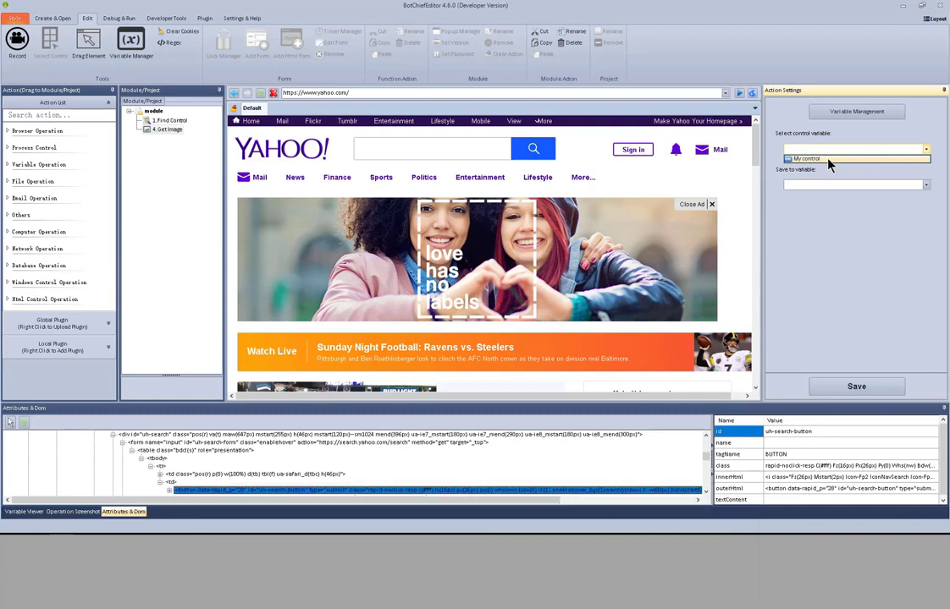
{"action": "left_click", "coordinate": [828, 159]}
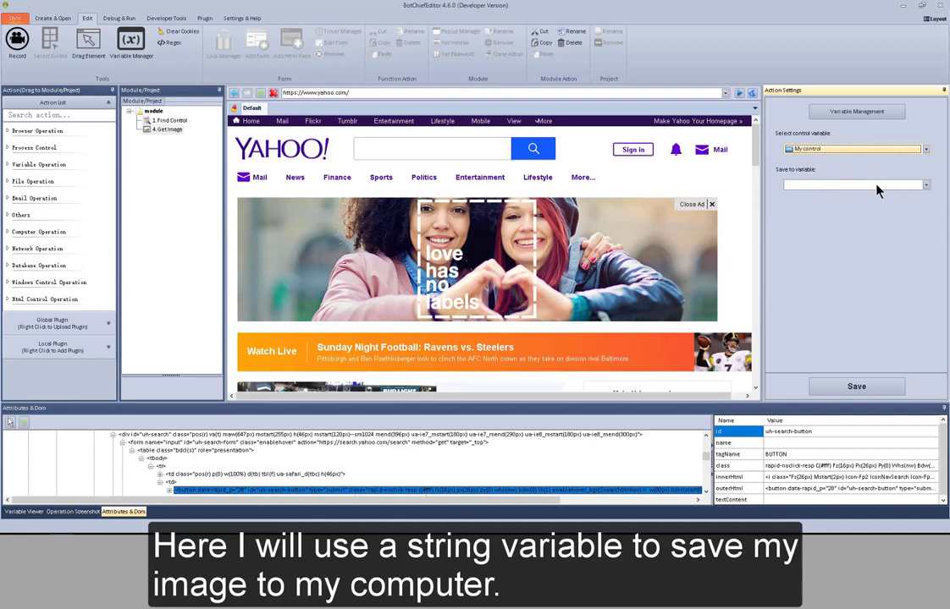
{"action": "left_click", "coordinate": [878, 185]}
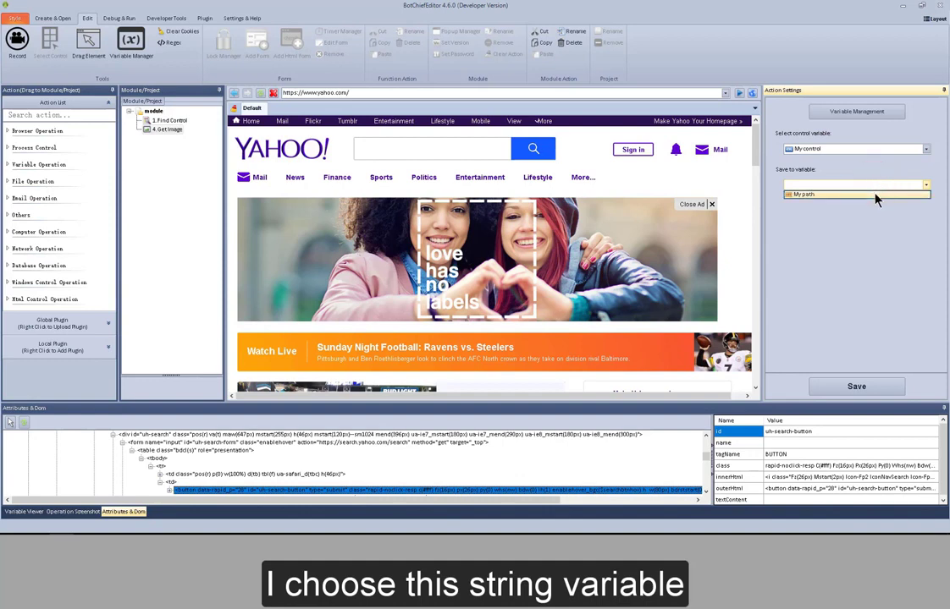
{"action": "left_click", "coordinate": [877, 196]}
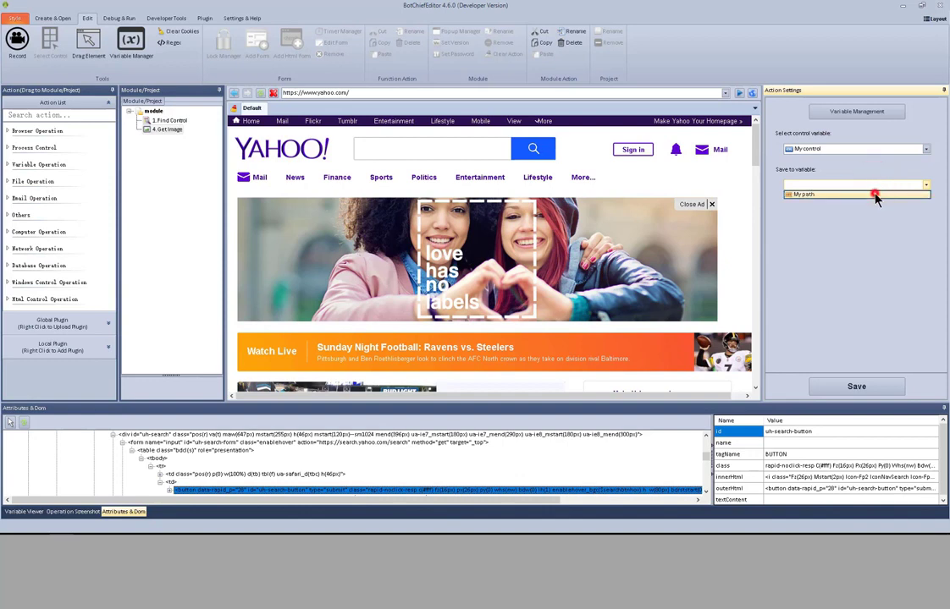
{"action": "left_click", "coordinate": [861, 387]}
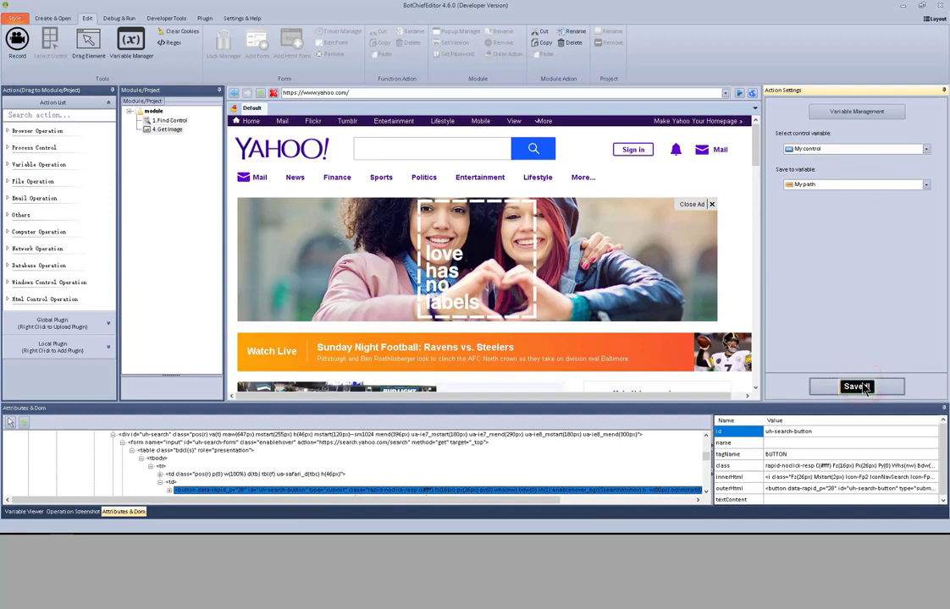
Test run the Find Control action followed by the GetImage action.
{"action": "right_click", "coordinate": [180, 123]}
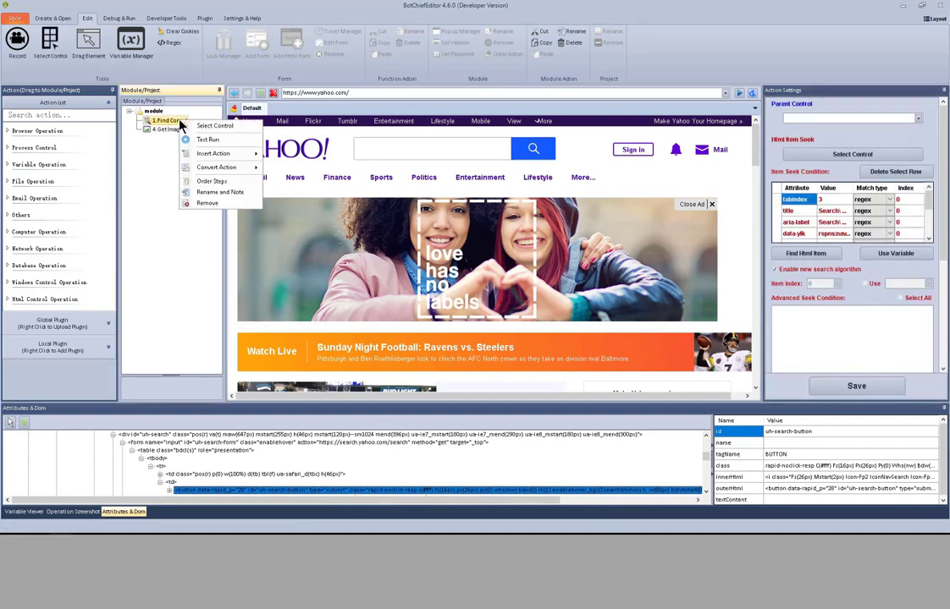
{"action": "left_click", "coordinate": [190, 140]}
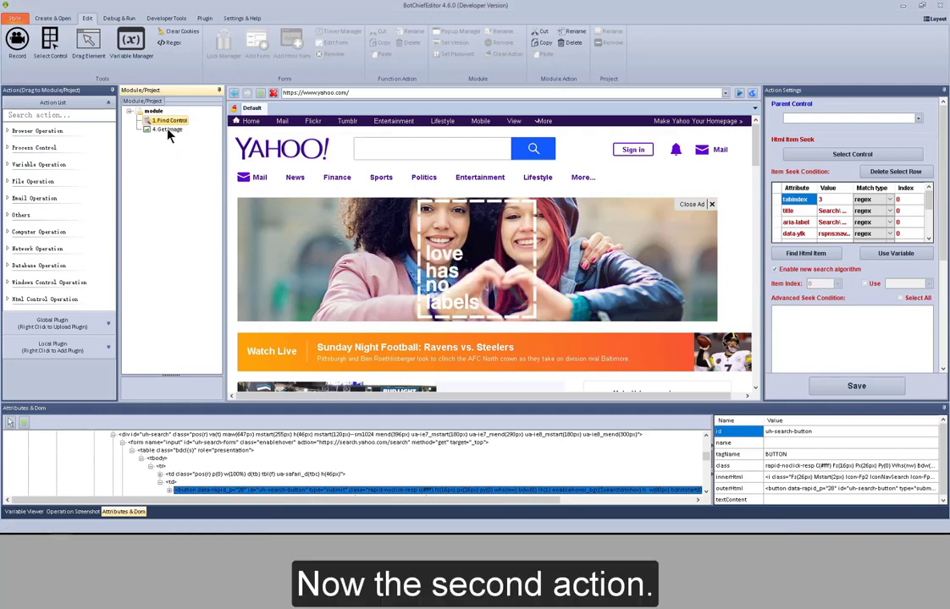
{"action": "right_click", "coordinate": [168, 133]}
{"action": "left_click", "coordinate": [176, 134]}
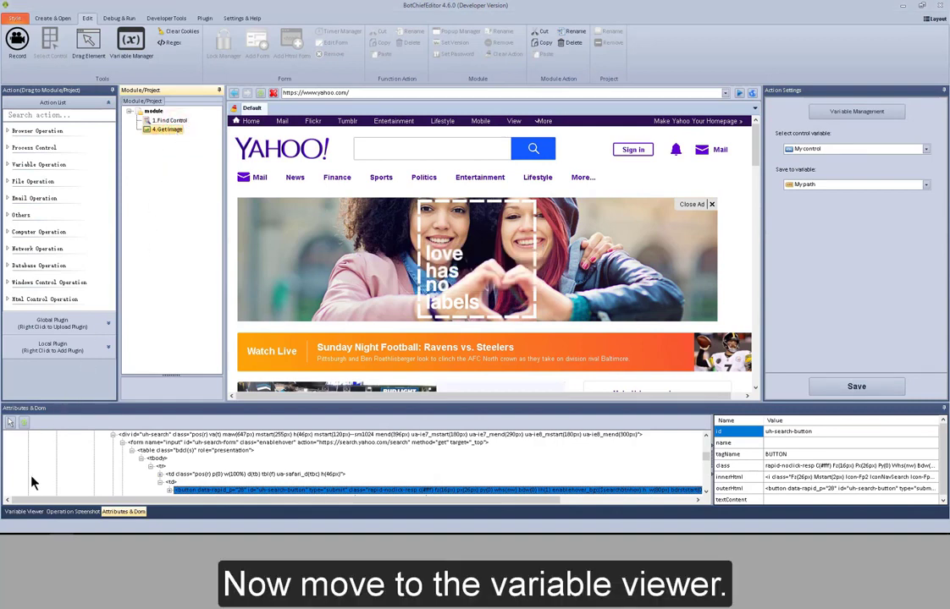
Copy the folder part of My path's value, without the image file name, from the Variable Viewer.
{"action": "left_click", "coordinate": [23, 511]}
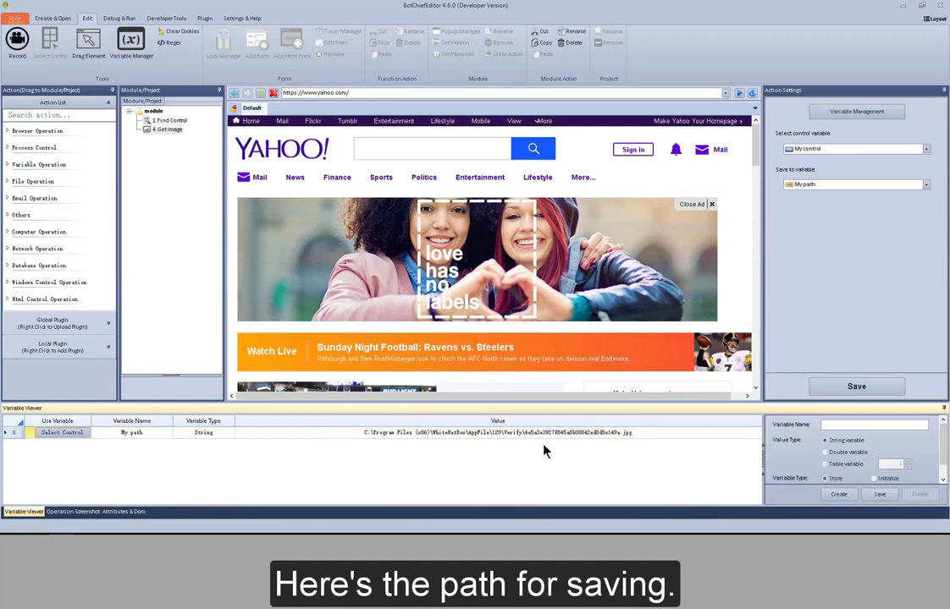
{"action": "double_click", "coordinate": [505, 433]}
{"action": "left_click_drag", "start_coordinate": [364, 432], "coordinate": [517, 434]}
{"action": "right_click", "coordinate": [518, 433]}
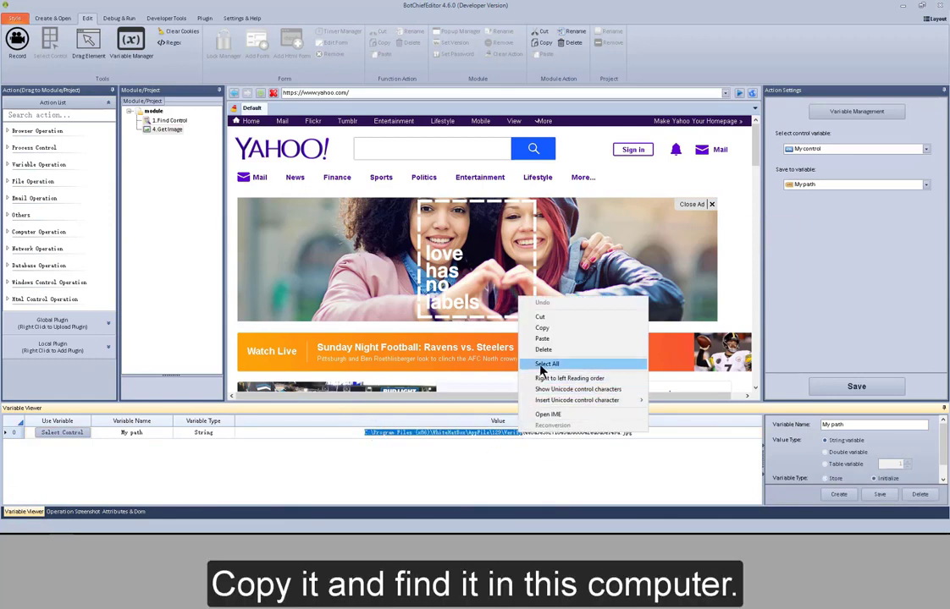
{"action": "left_click", "coordinate": [556, 328]}
Switch to File Explorer, go to C:\Program Files (x86)\WhiteHatBox\AppFile\129\Verify, view the saved JPG image, and close both windows.
{"action": "key", "text": "super+e"}
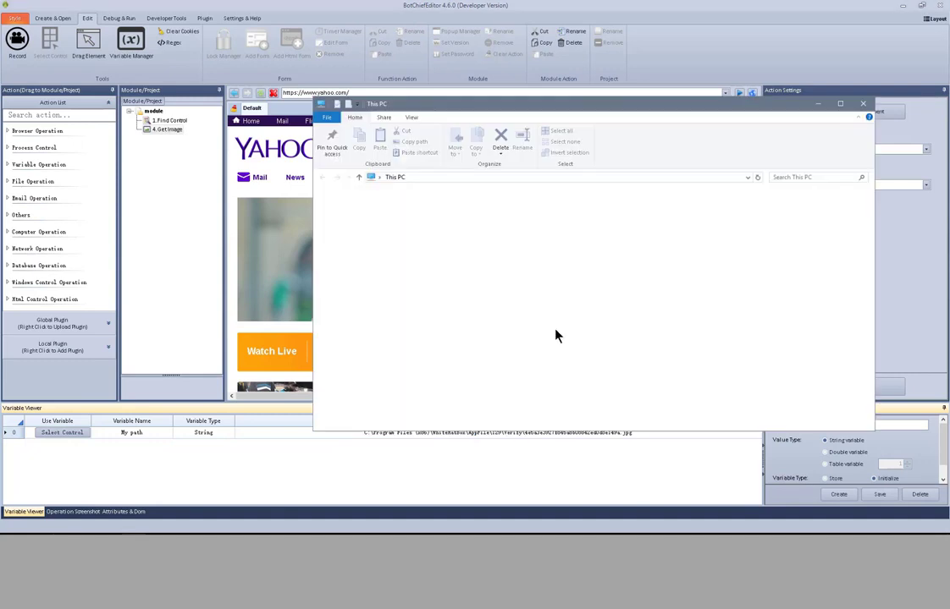
{"action": "left_click", "coordinate": [437, 177]}
{"action": "key", "text": "ctrl+v"}
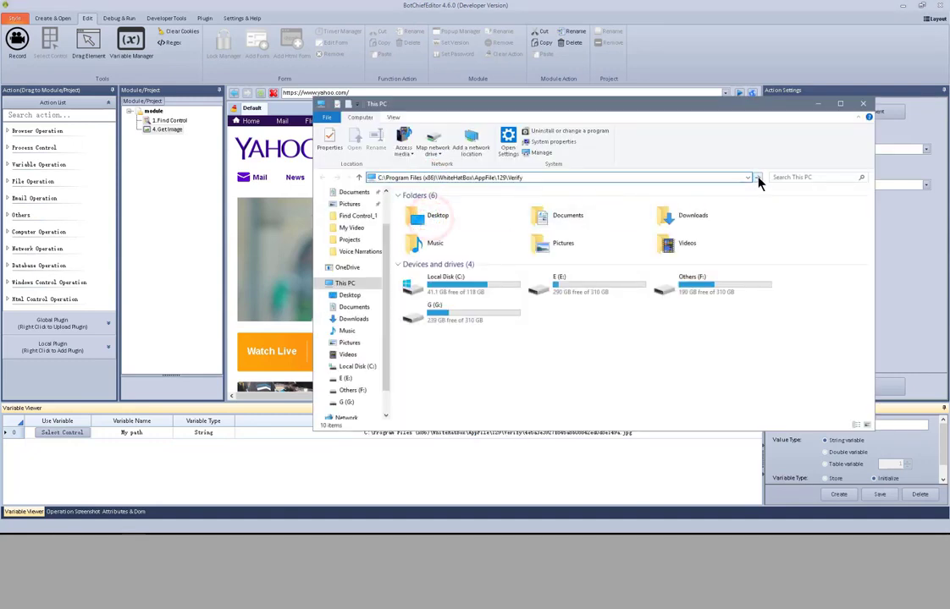
{"action": "left_click", "coordinate": [756, 177]}
{"action": "double_click", "coordinate": [438, 230]}
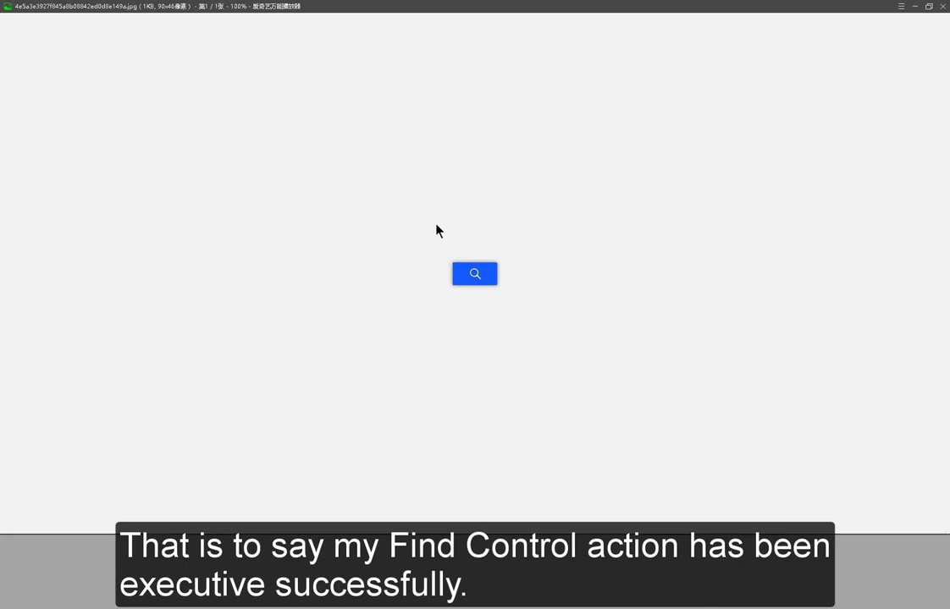
{"action": "left_click", "coordinate": [942, 6]}
{"action": "left_click", "coordinate": [865, 100]}
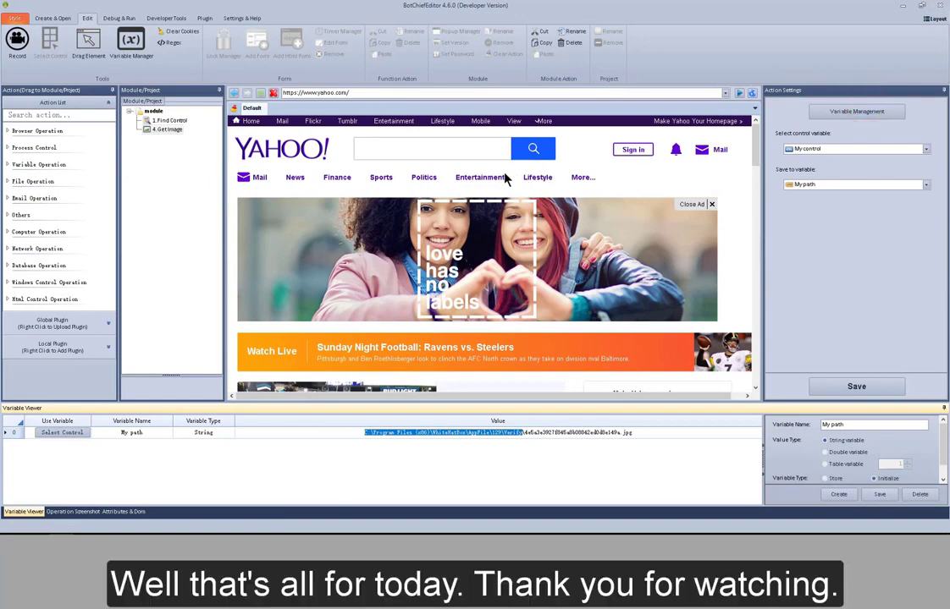